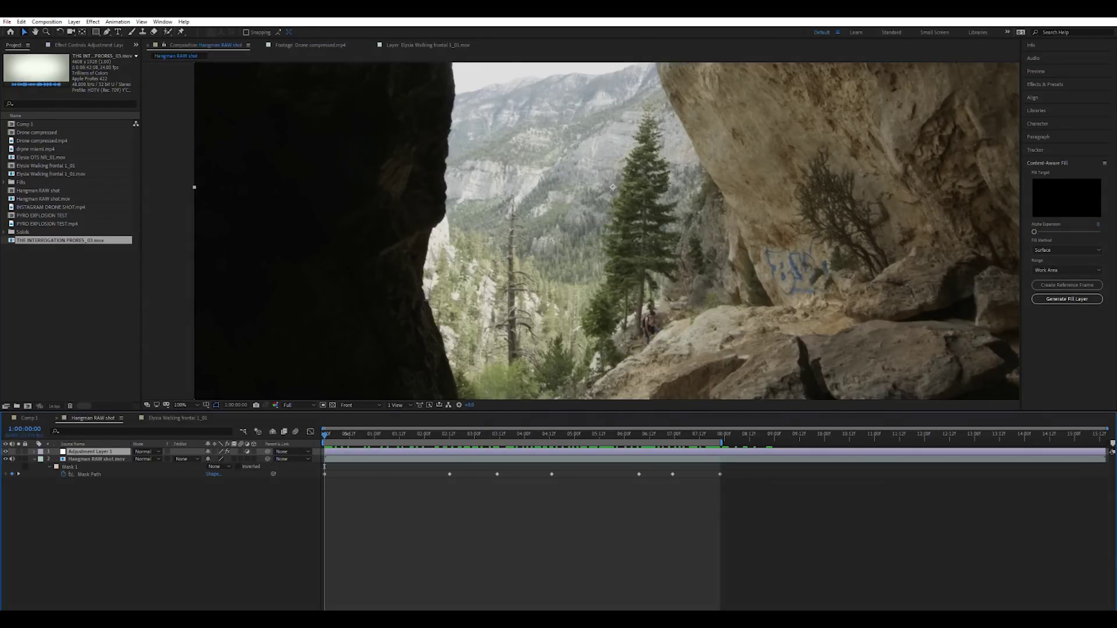
- Scrub through the cave shot and the Elysia Walking shot to find the hiker's frames
{"action": "left_click_drag", "start_coordinate": [330, 427], "coordinate": [532, 427]}
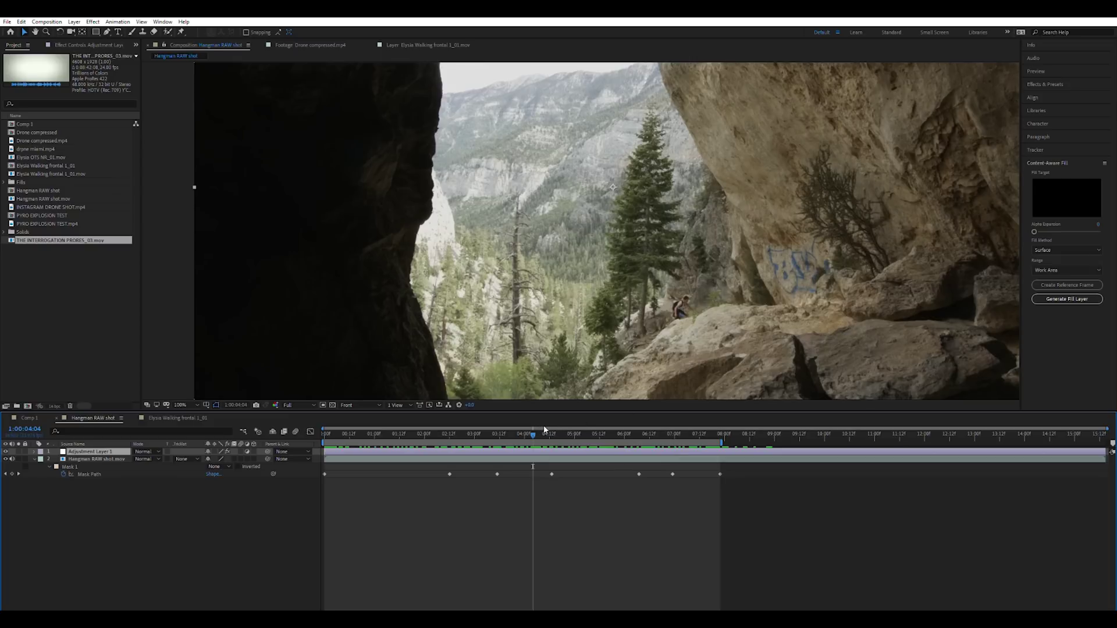
{"action": "left_click_drag", "start_coordinate": [544, 429], "coordinate": [1060, 445]}
{"action": "scroll", "coordinate": [603, 384], "scroll_direction": "down", "scroll_amount": 2}
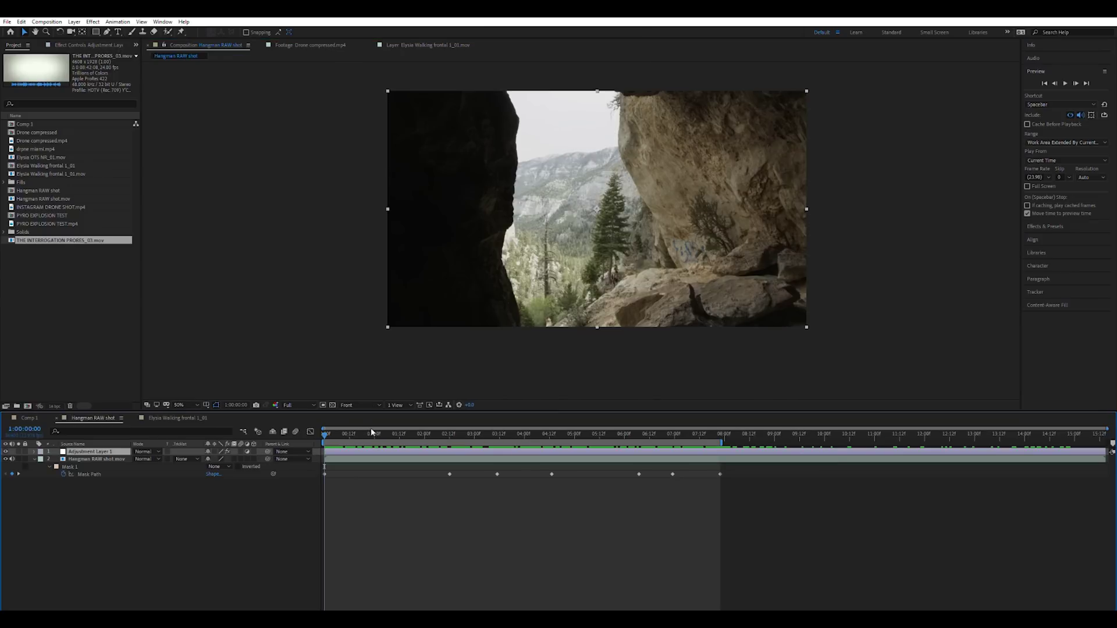
{"action": "left_click_drag", "start_coordinate": [346, 431], "coordinate": [659, 435]}
{"action": "left_click", "coordinate": [206, 417]}
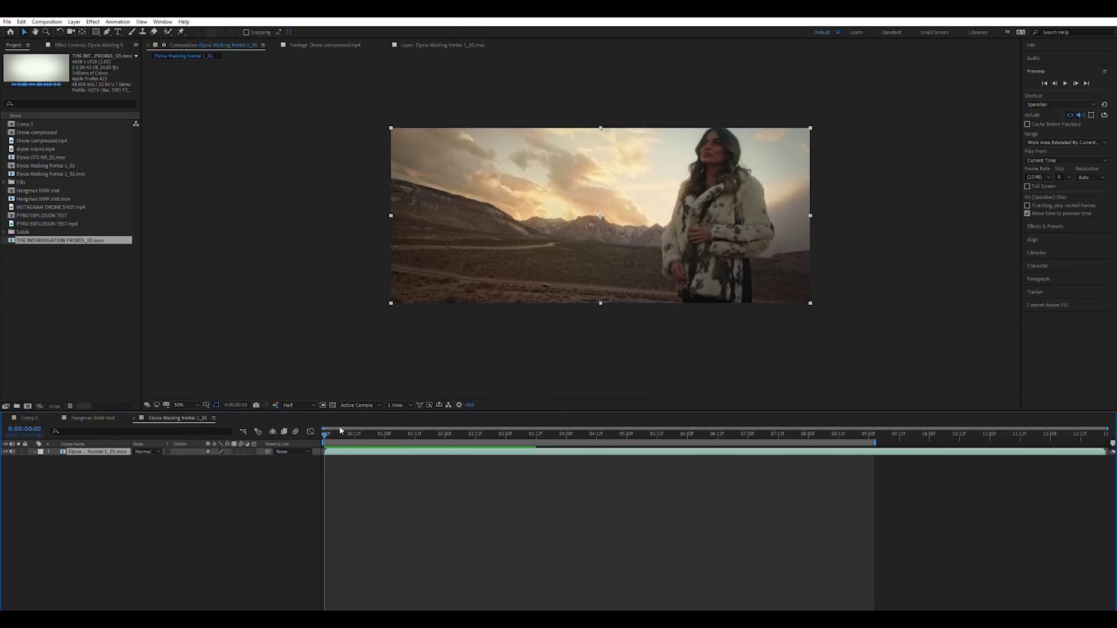
{"action": "mouse_move", "coordinate": [331, 431]}
{"action": "left_mouse_down"}
{"action": "mouse_move", "coordinate": [499, 435]}
{"action": "mouse_move", "coordinate": [325, 435]}
{"action": "left_mouse_up"}
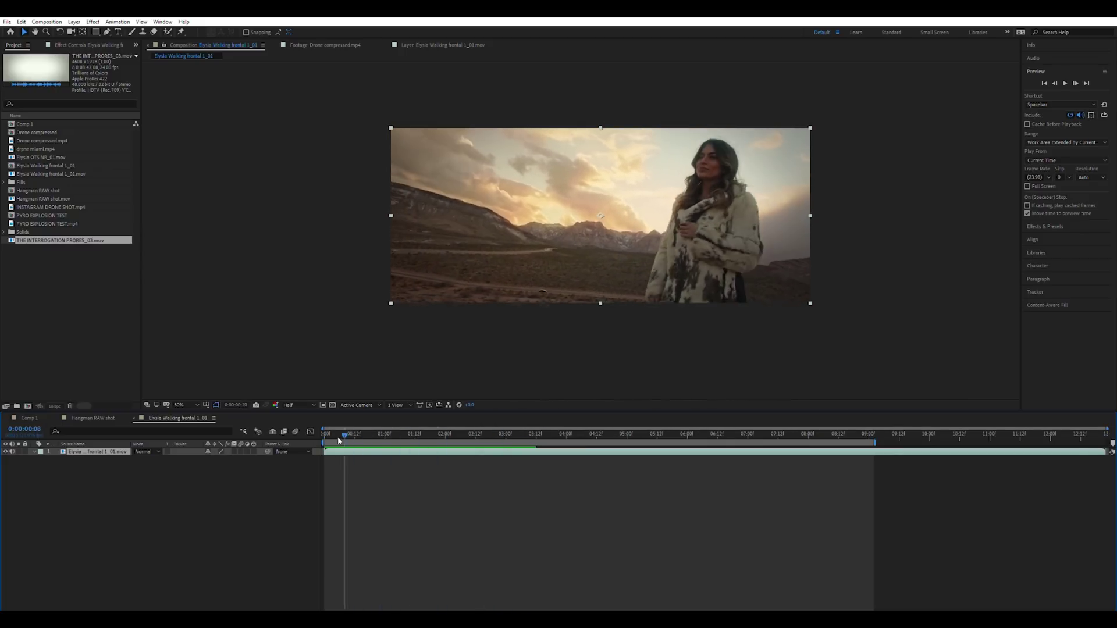
{"action": "left_click", "coordinate": [115, 416]}
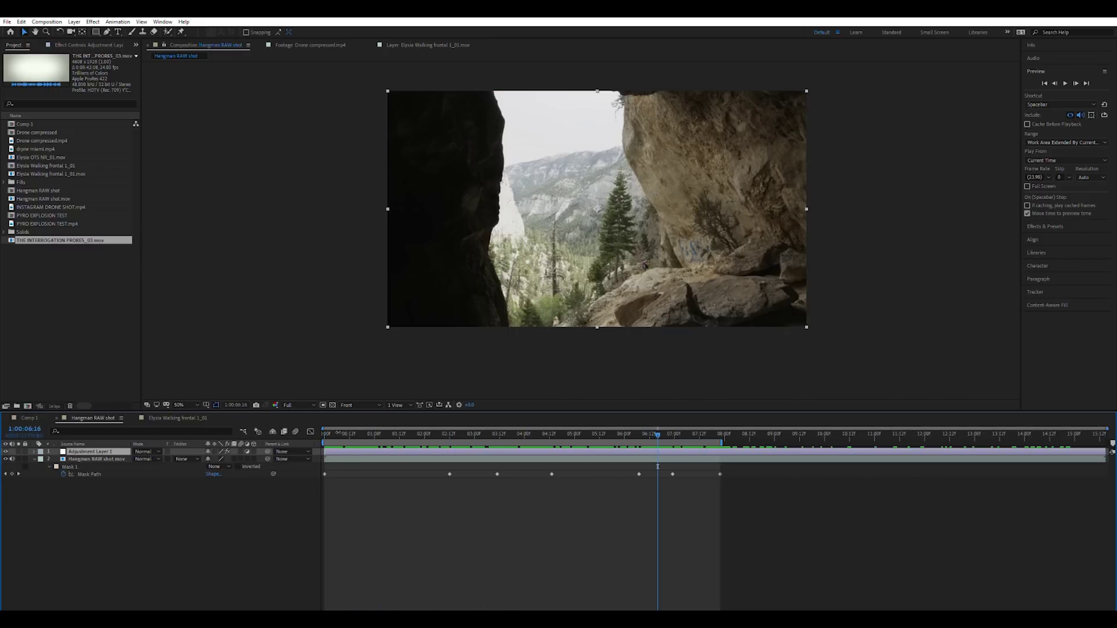
{"action": "mouse_move", "coordinate": [332, 429]}
{"action": "left_mouse_down"}
{"action": "mouse_move", "coordinate": [436, 434]}
{"action": "mouse_move", "coordinate": [324, 435]}
{"action": "left_mouse_up"}
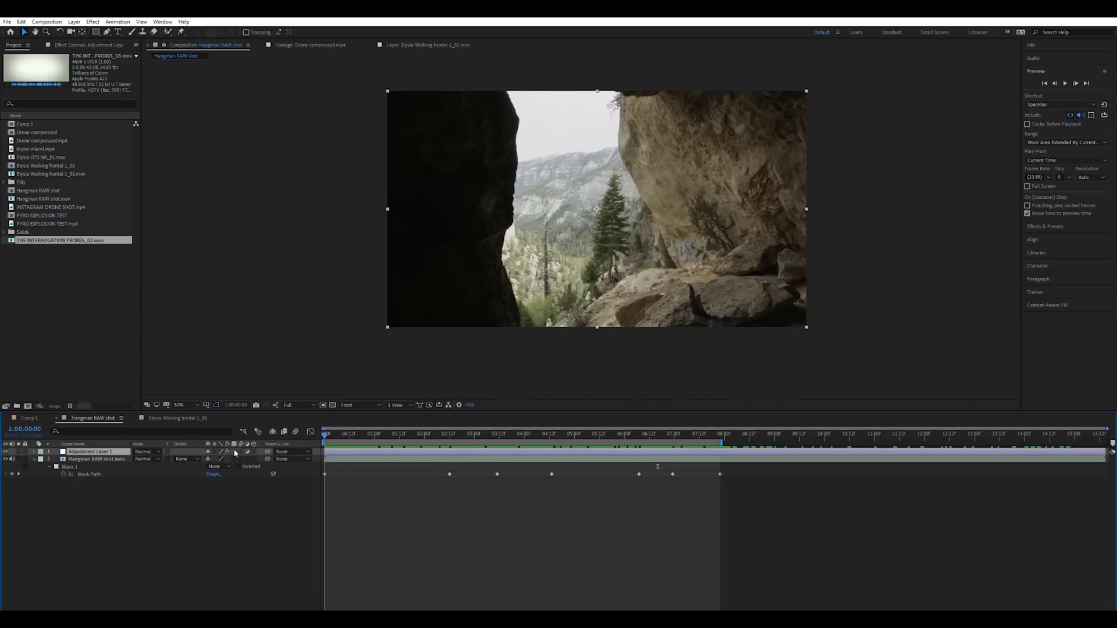
- Reveal the hiker mask on the Hangman RAW shot layer, try Add mode, undo it, and check the mask over time
{"action": "left_click", "coordinate": [99, 461]}
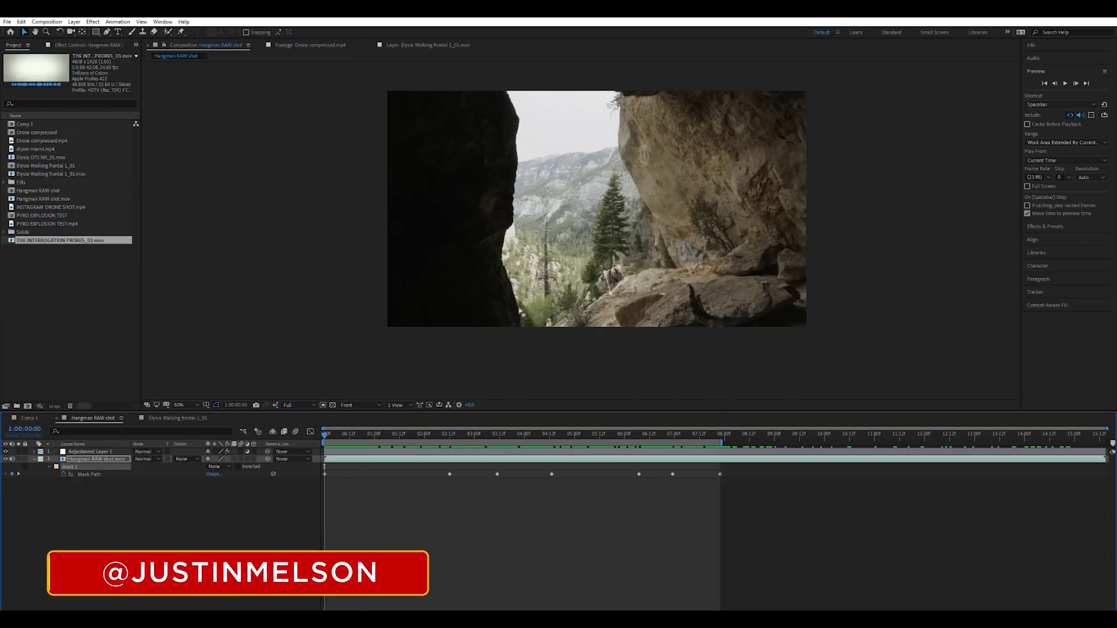
{"action": "key", "text": "period"}
{"action": "key", "text": "period"}
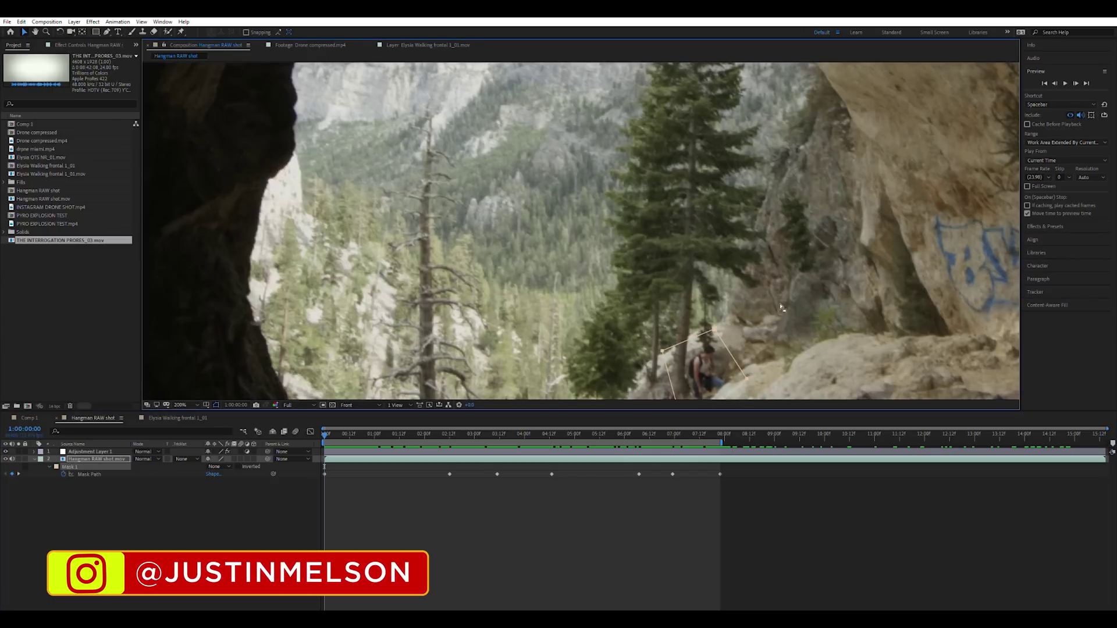
{"action": "left_click_drag", "start_coordinate": [781, 308], "coordinate": [739, 256]}
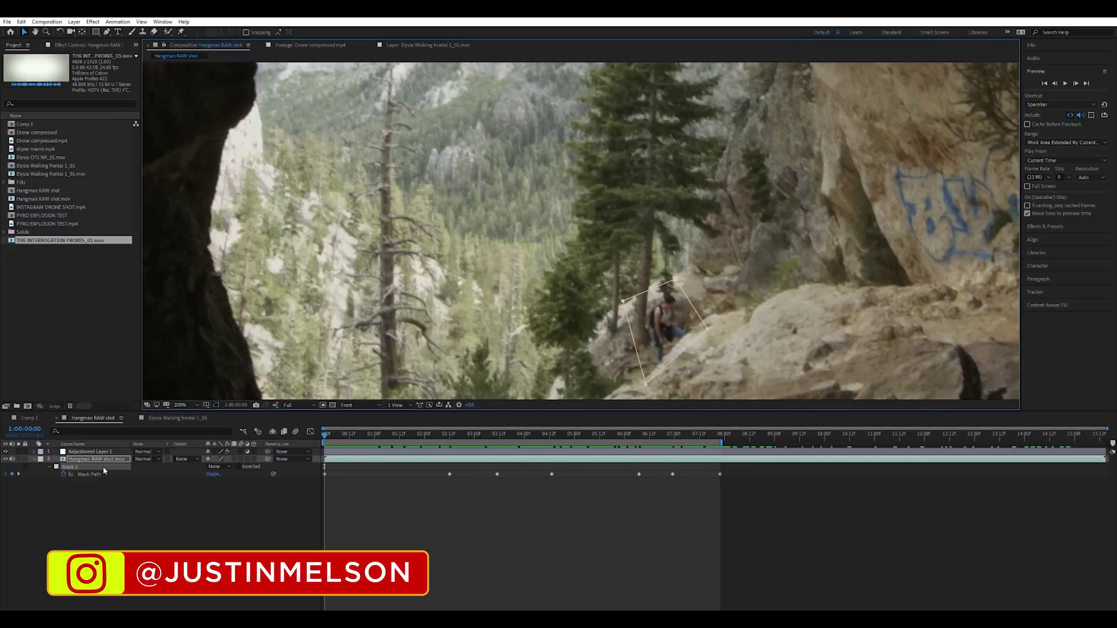
{"action": "left_click", "coordinate": [222, 463]}
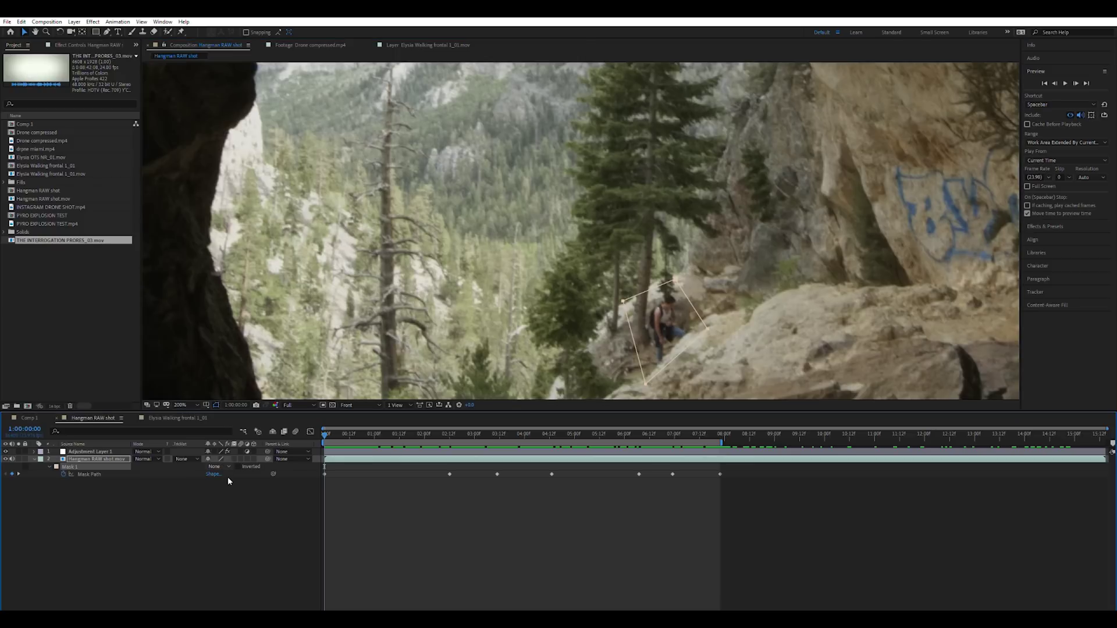
{"action": "left_click", "coordinate": [221, 466]}
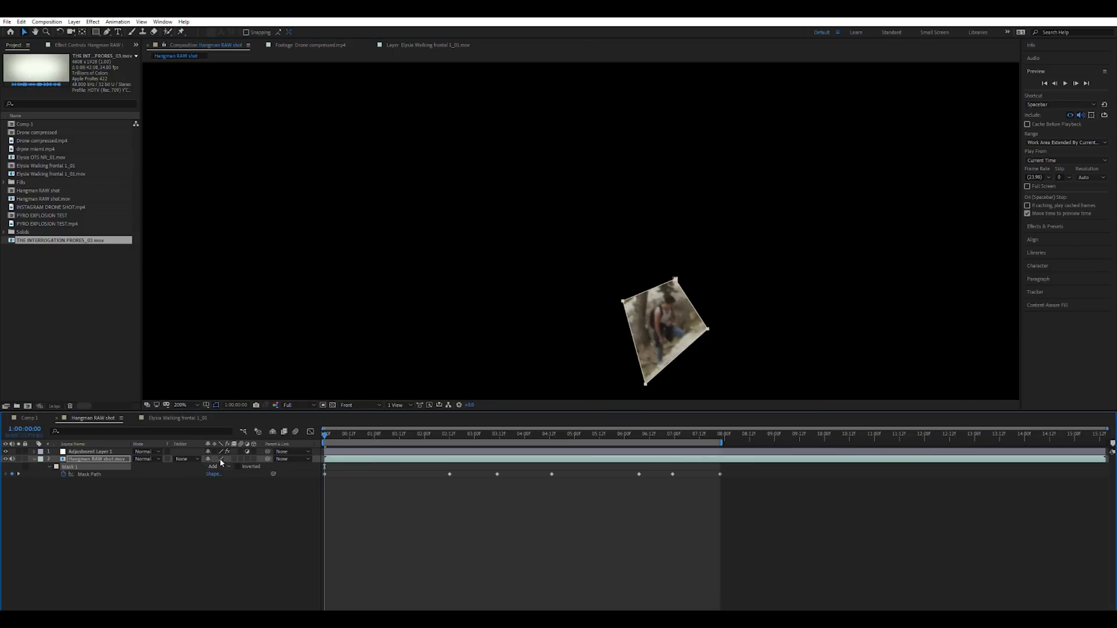
{"action": "key", "text": "ctrl+z"}
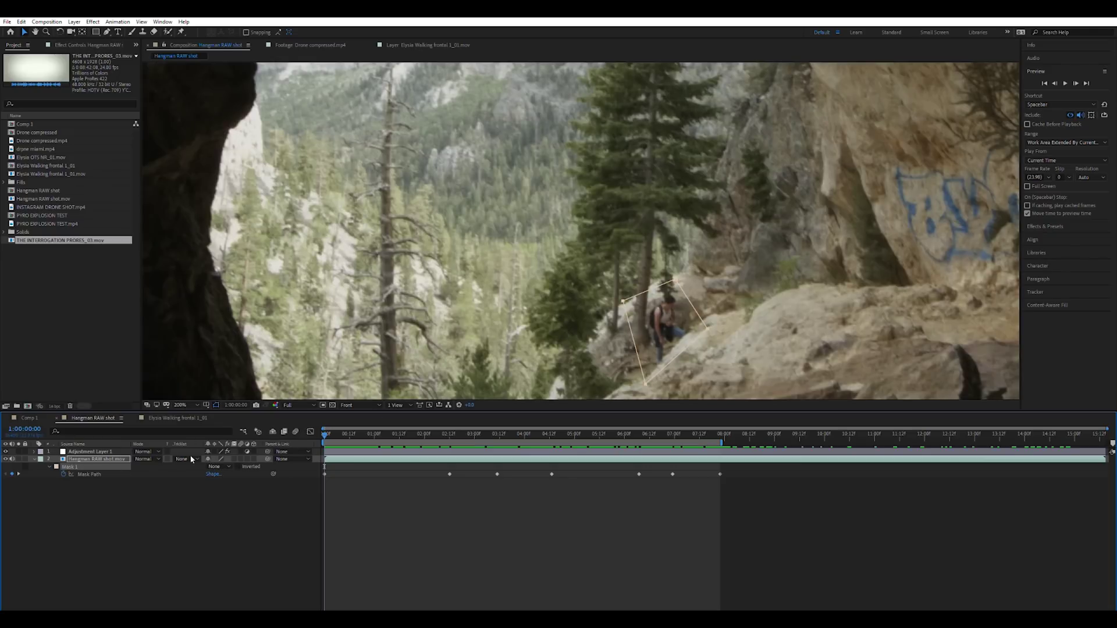
{"action": "mouse_move", "coordinate": [330, 430]}
{"action": "left_mouse_down"}
{"action": "mouse_move", "coordinate": [707, 431]}
{"action": "mouse_move", "coordinate": [324, 432]}
{"action": "left_mouse_up"}
- Set the hiker mask to Subtract and check the cut-out throughout the shot
{"action": "left_click", "coordinate": [231, 491]}
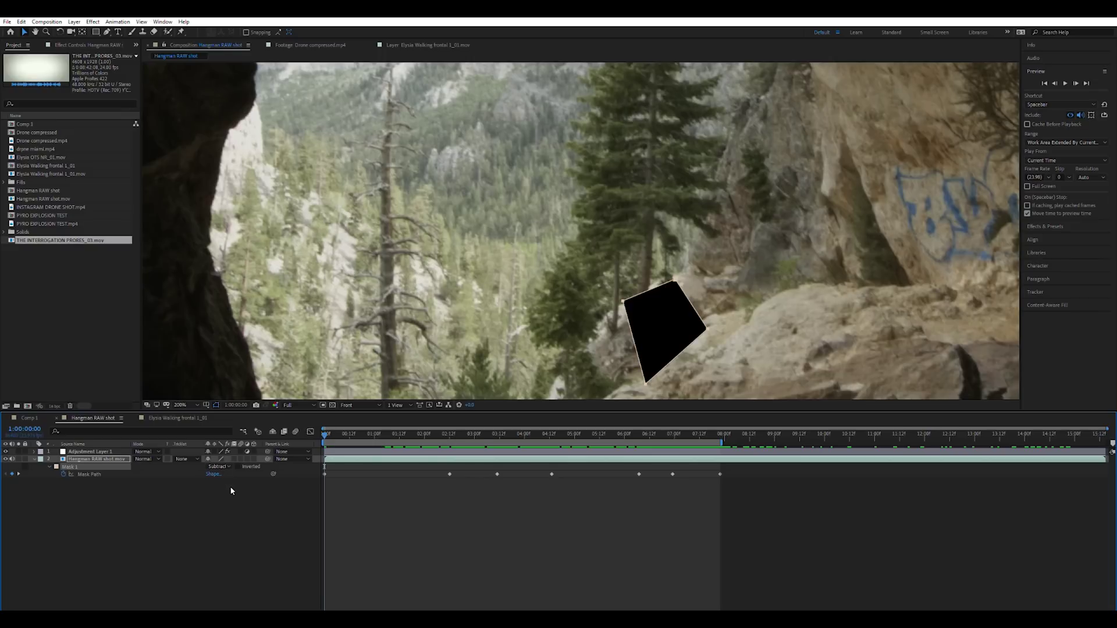
{"action": "left_click", "coordinate": [294, 532]}
{"action": "mouse_move", "coordinate": [333, 428]}
{"action": "left_mouse_down"}
{"action": "mouse_move", "coordinate": [703, 433]}
{"action": "mouse_move", "coordinate": [324, 433]}
{"action": "left_mouse_up"}
{"action": "scroll", "coordinate": [662, 354], "scroll_direction": "down", "scroll_amount": 2}
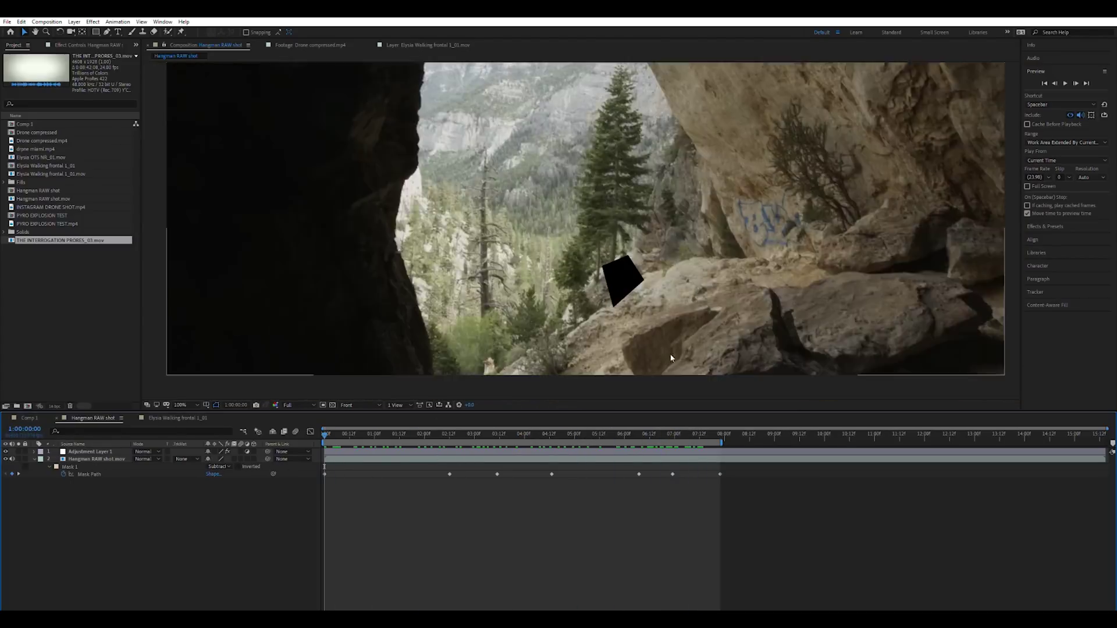
- Generate an Object-method Content-Aware Fill layer for the Hangman RAW shot footage
{"action": "left_click", "coordinate": [116, 461]}
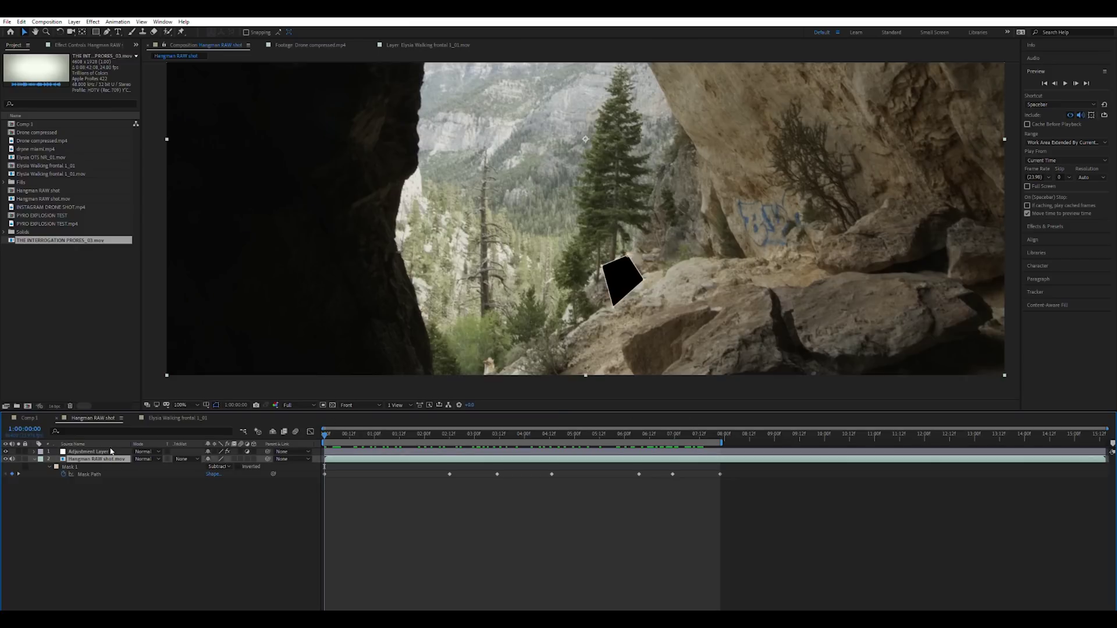
{"action": "left_click", "coordinate": [1055, 303]}
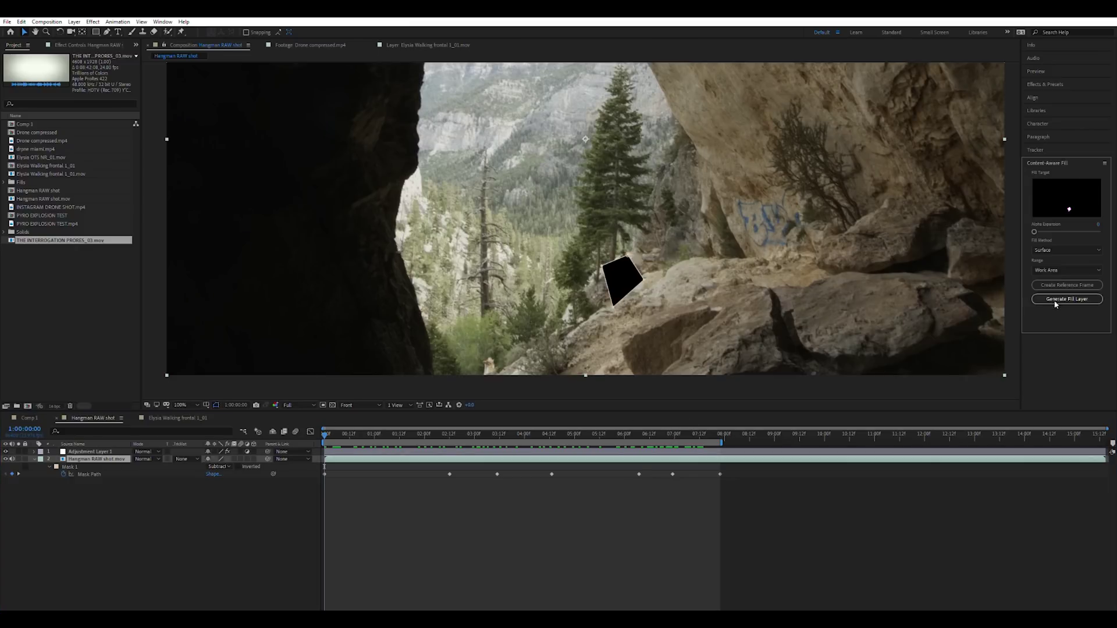
{"action": "left_click", "coordinate": [1060, 249]}
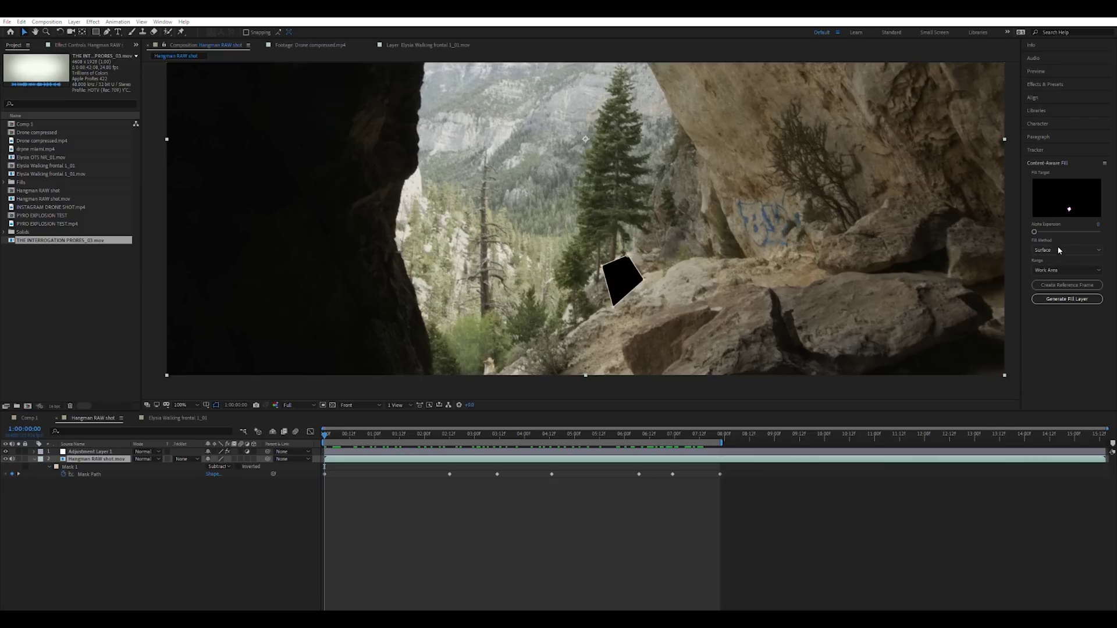
{"action": "left_click", "coordinate": [1059, 249]}
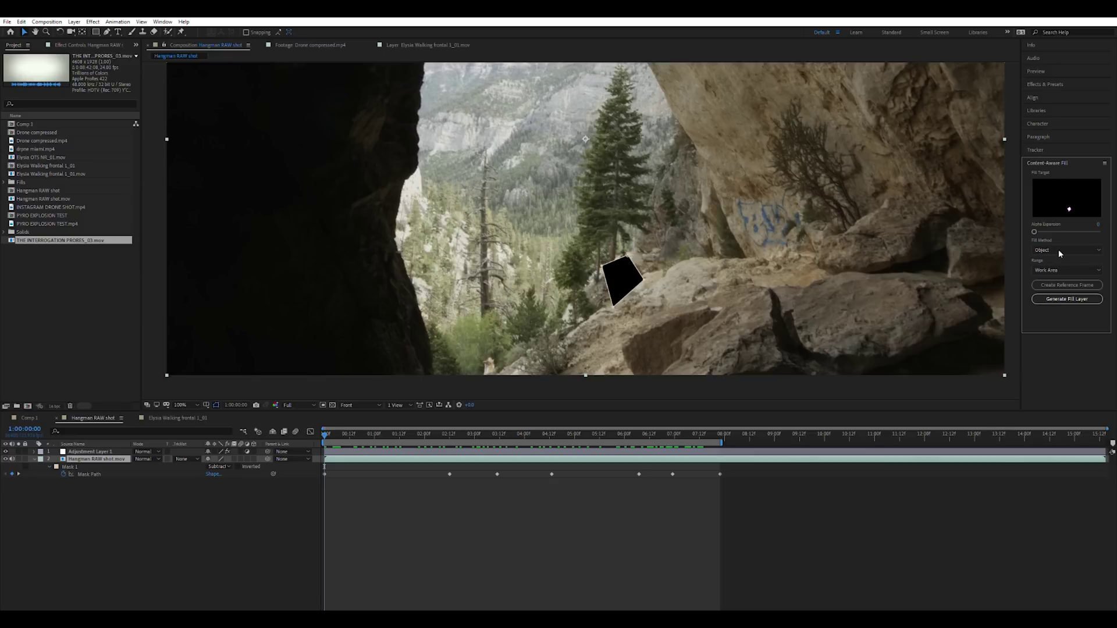
{"action": "left_click", "coordinate": [1084, 297]}
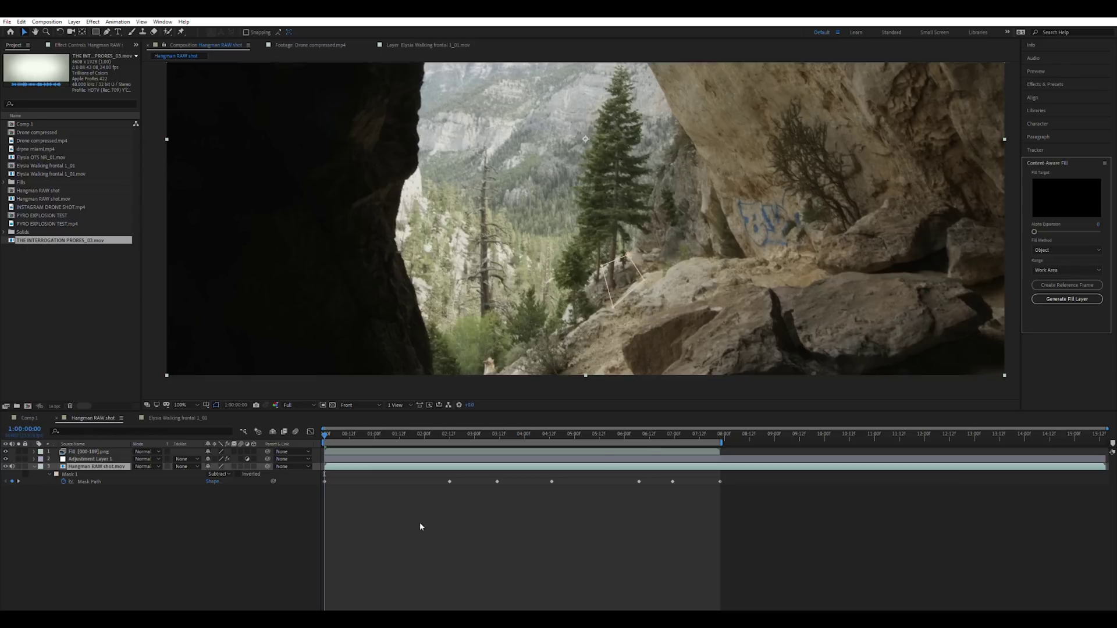
{"action": "left_click", "coordinate": [253, 523]}
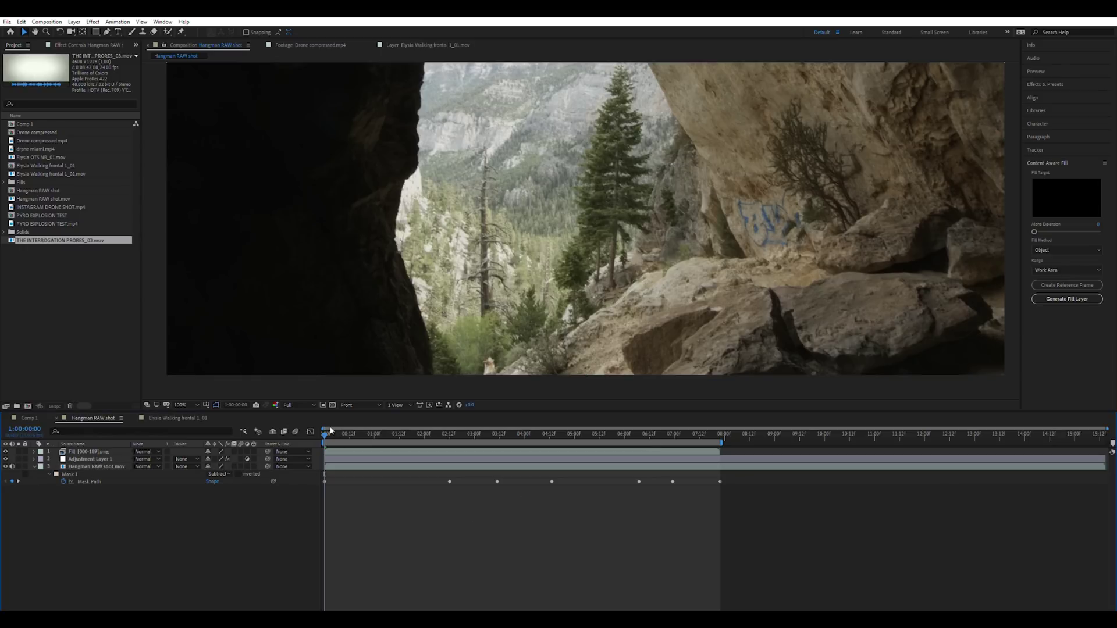
{"action": "mouse_move", "coordinate": [328, 432]}
{"action": "left_mouse_down"}
{"action": "mouse_move", "coordinate": [414, 435]}
{"action": "mouse_move", "coordinate": [337, 453]}
{"action": "mouse_move", "coordinate": [391, 437]}
{"action": "mouse_move", "coordinate": [584, 434]}
{"action": "mouse_move", "coordinate": [325, 434]}
{"action": "left_mouse_up"}
{"action": "scroll", "coordinate": [613, 269], "scroll_direction": "up", "scroll_amount": 2}
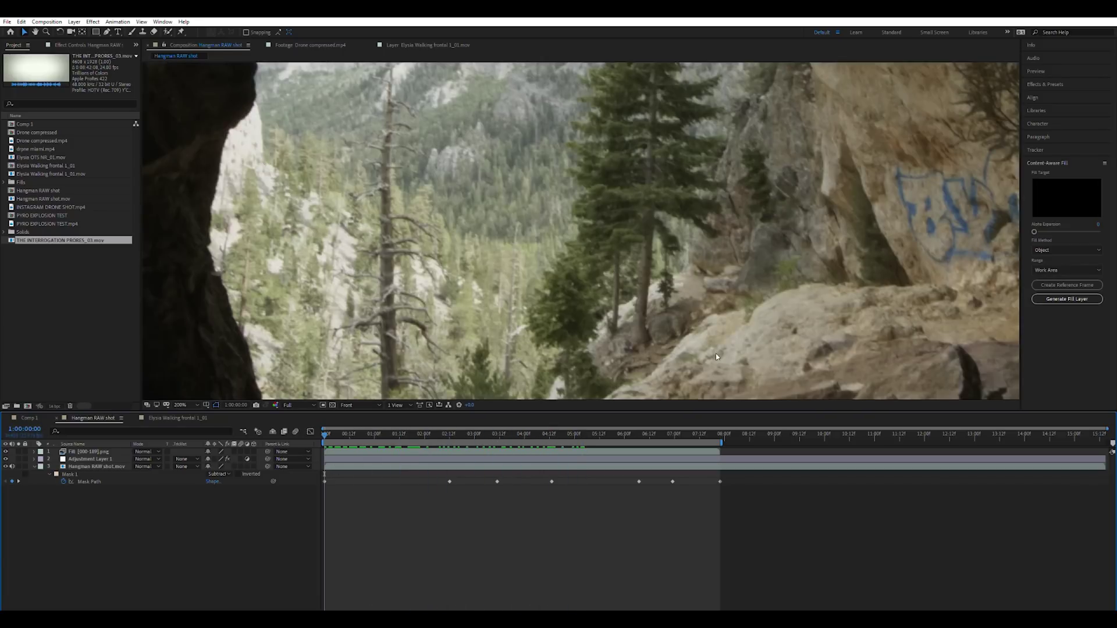
{"action": "left_click_drag", "start_coordinate": [335, 431], "coordinate": [505, 433]}
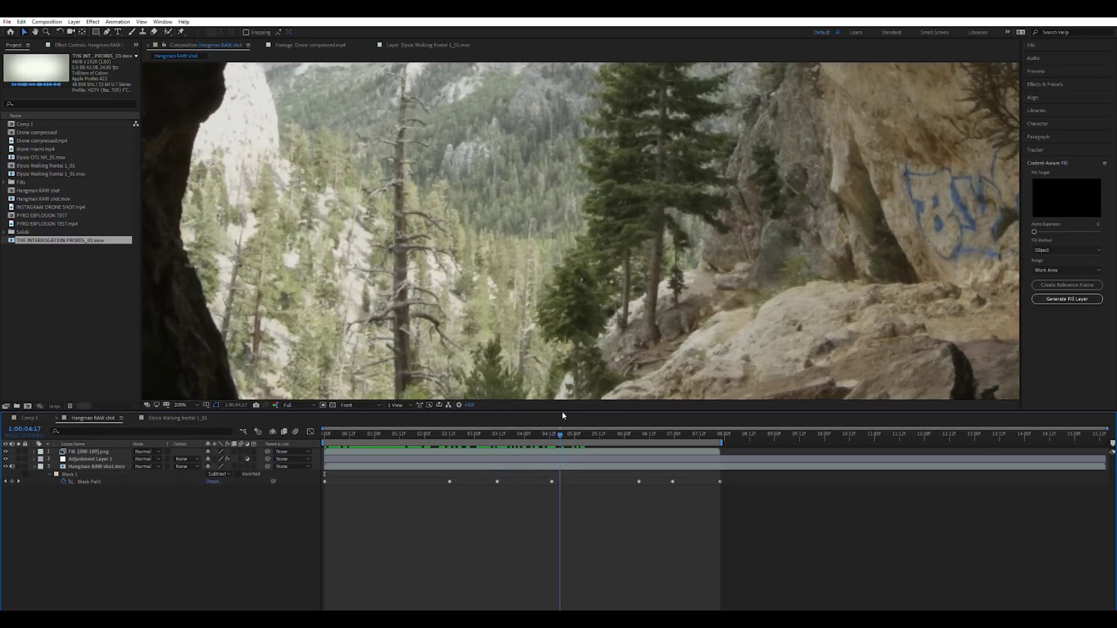
{"action": "left_click", "coordinate": [567, 434]}
{"action": "key", "text": "comma"}
{"action": "left_click", "coordinate": [542, 434]}
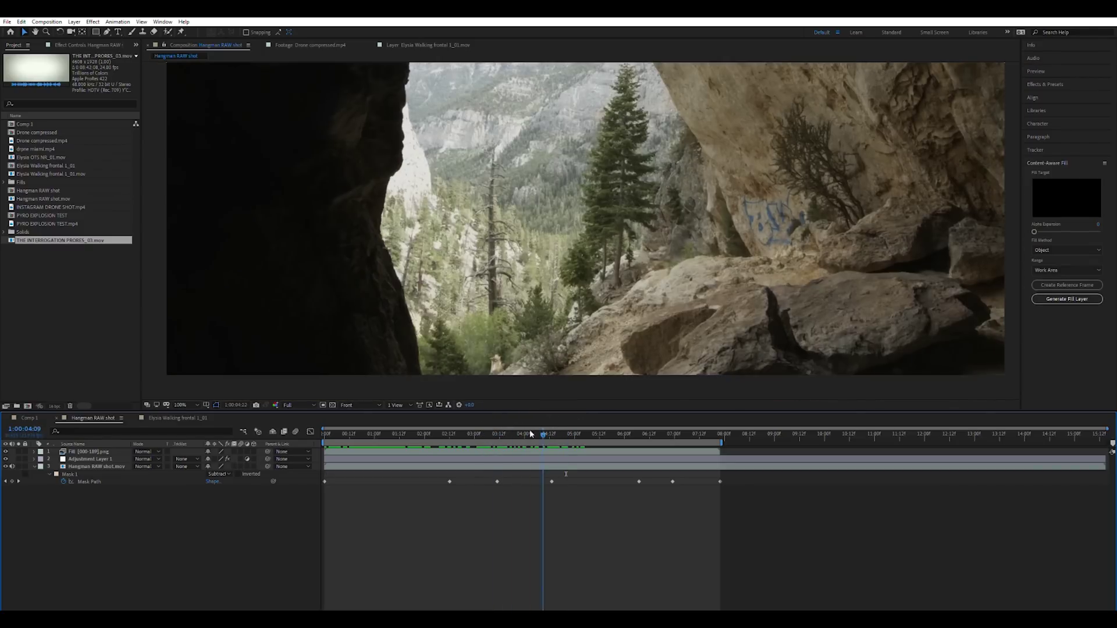
{"action": "left_click_drag", "start_coordinate": [530, 434], "coordinate": [287, 438]}
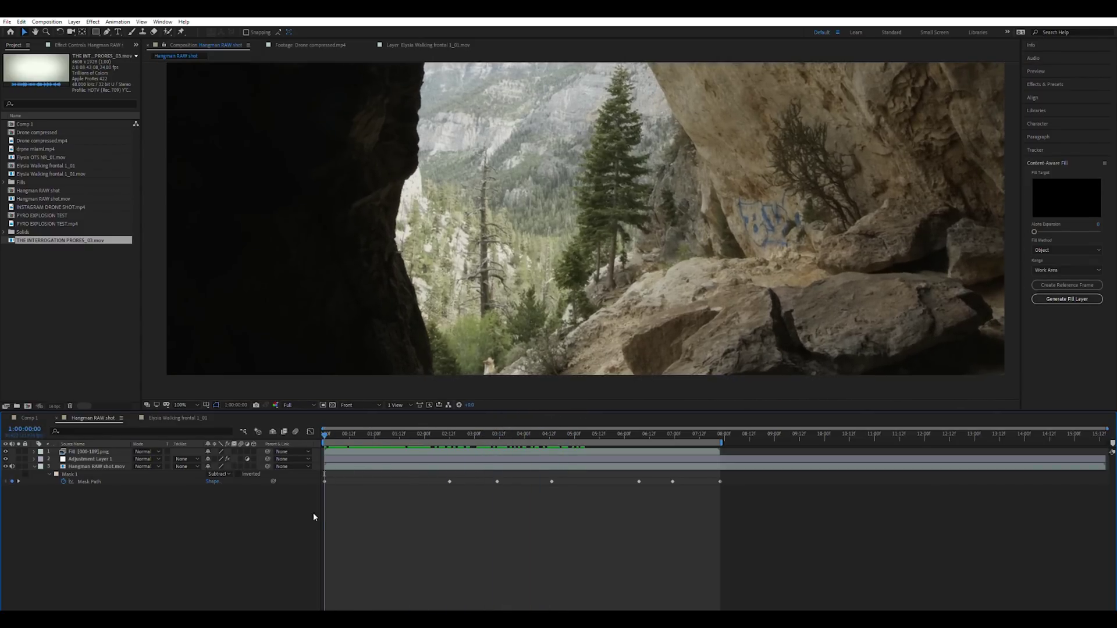
{"action": "key", "text": "space"}
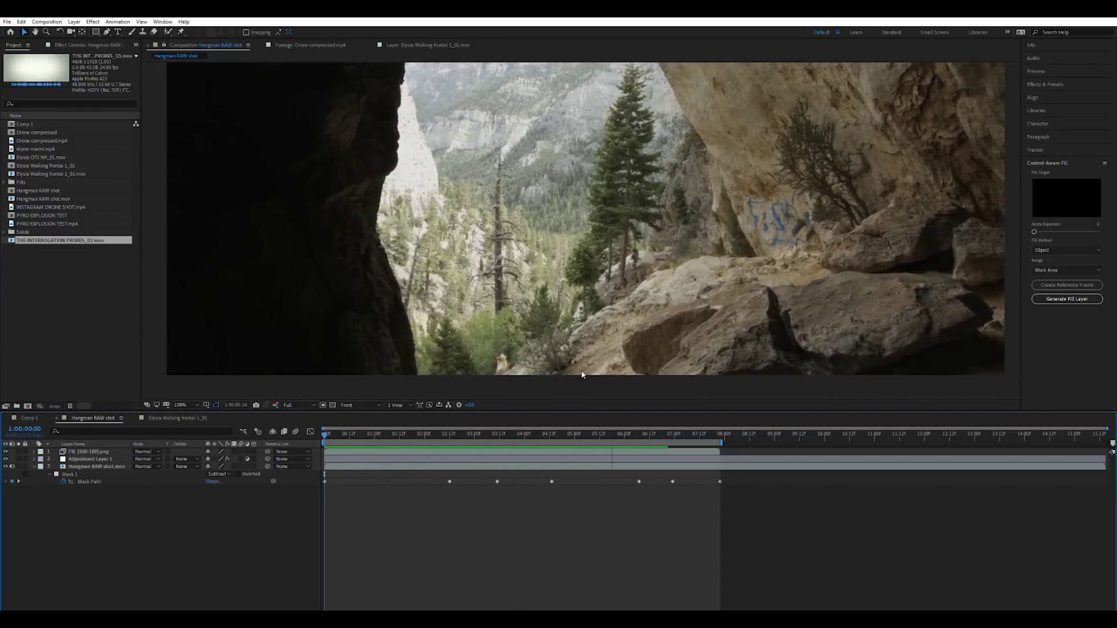
{"action": "key", "text": "space"}
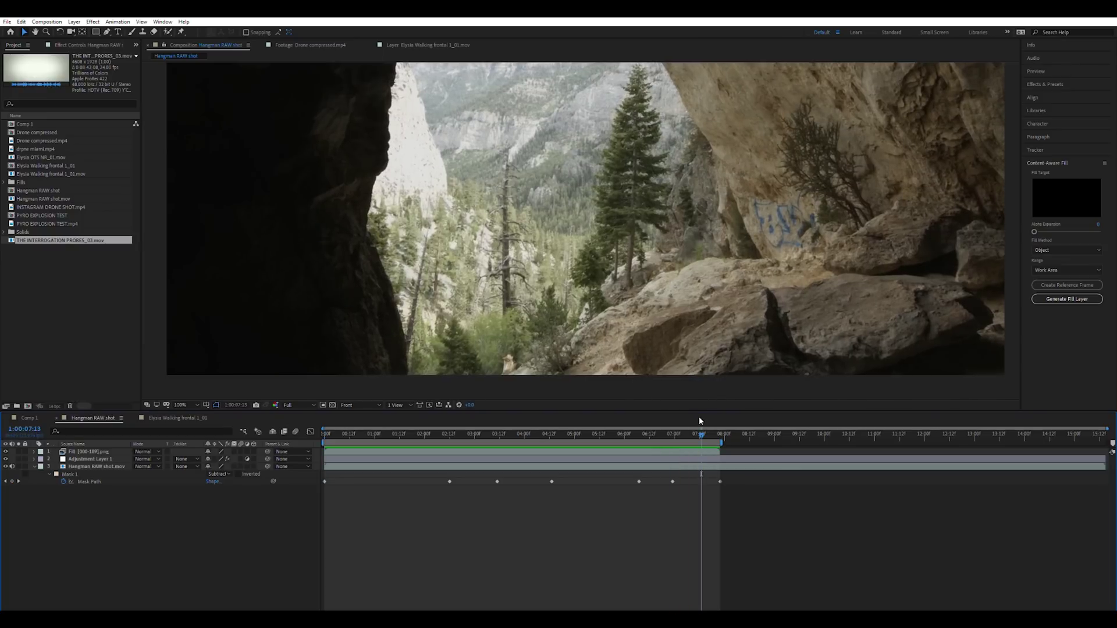
{"action": "left_click_drag", "start_coordinate": [701, 474], "coordinate": [337, 474]}
- Hide the fill layer and set the hiker mask mode back to None
{"action": "left_click", "coordinate": [6, 452]}
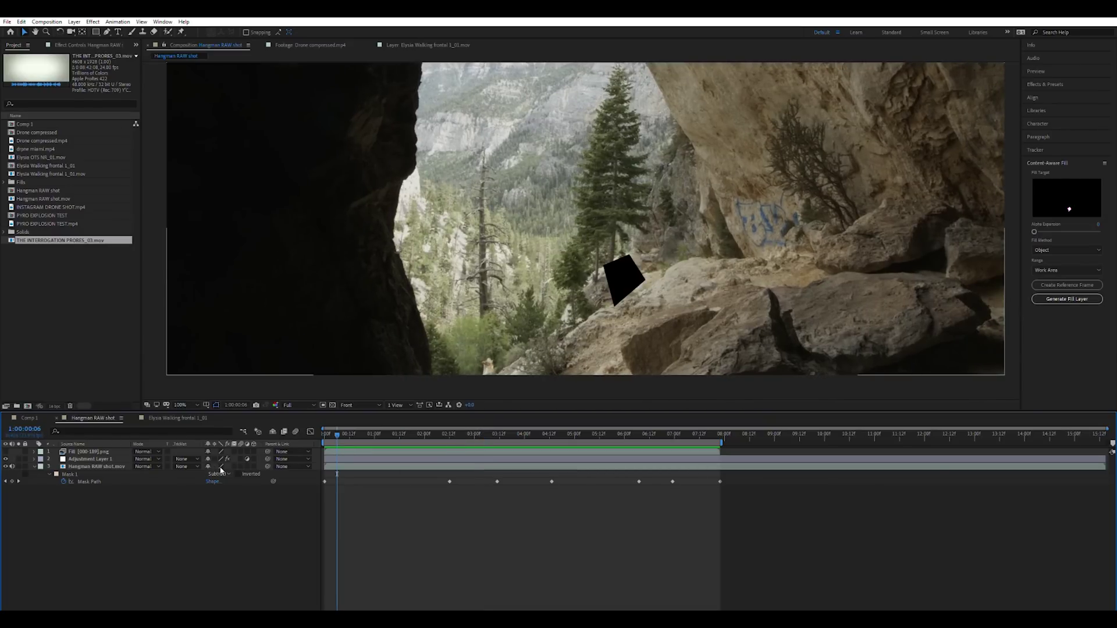
{"action": "left_click_drag", "start_coordinate": [223, 476], "coordinate": [223, 456]}
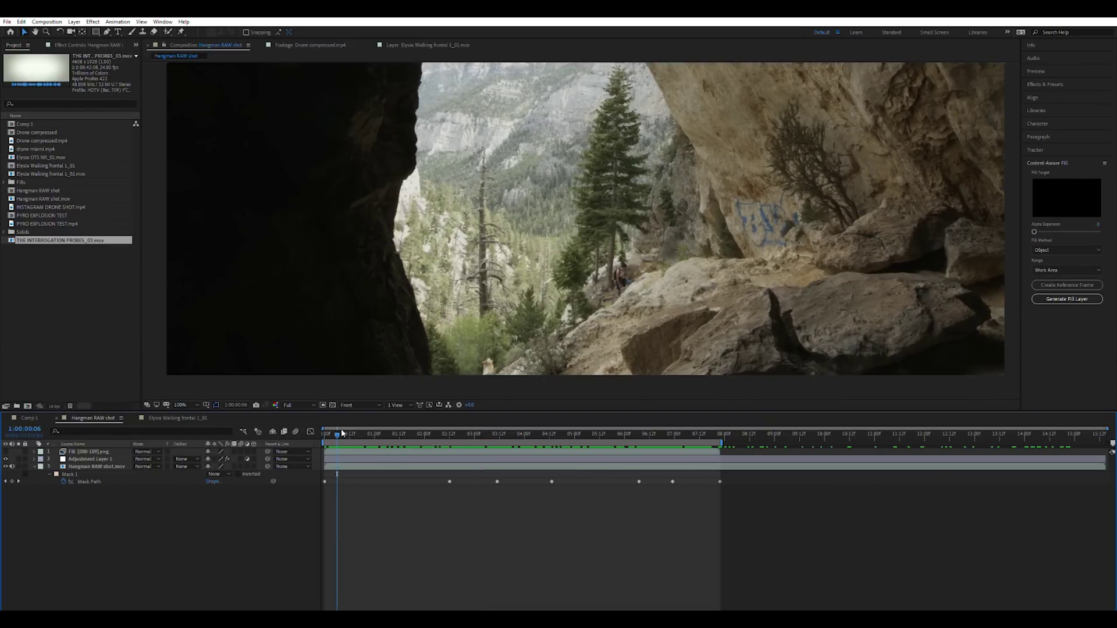
{"action": "left_click_drag", "start_coordinate": [342, 433], "coordinate": [314, 433]}
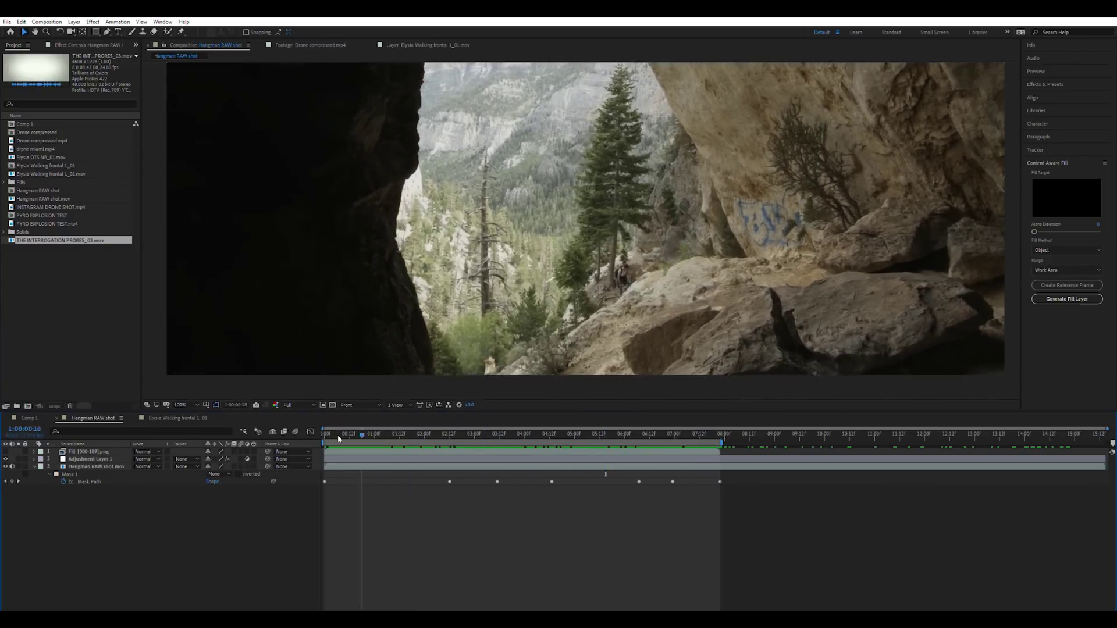
- Show the Fill layer again, confirm it covers the hiker, and select the Mask Path keyframes
{"action": "left_click", "coordinate": [6, 450]}
{"action": "left_click", "coordinate": [7, 449]}
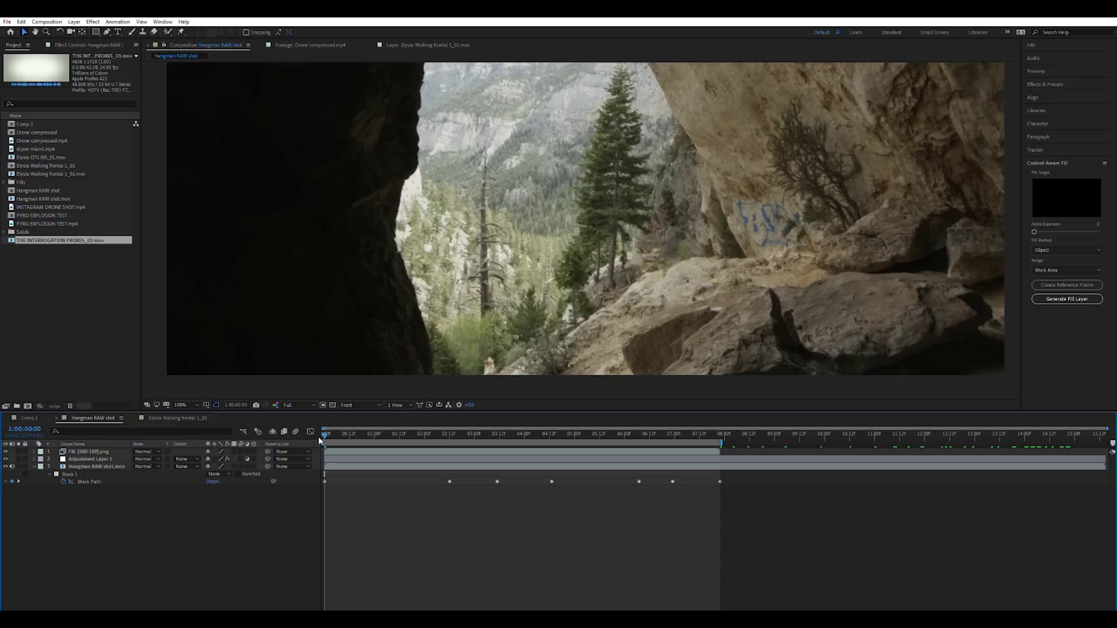
{"action": "left_click_drag", "start_coordinate": [343, 432], "coordinate": [595, 434]}
{"action": "left_click", "coordinate": [84, 451]}
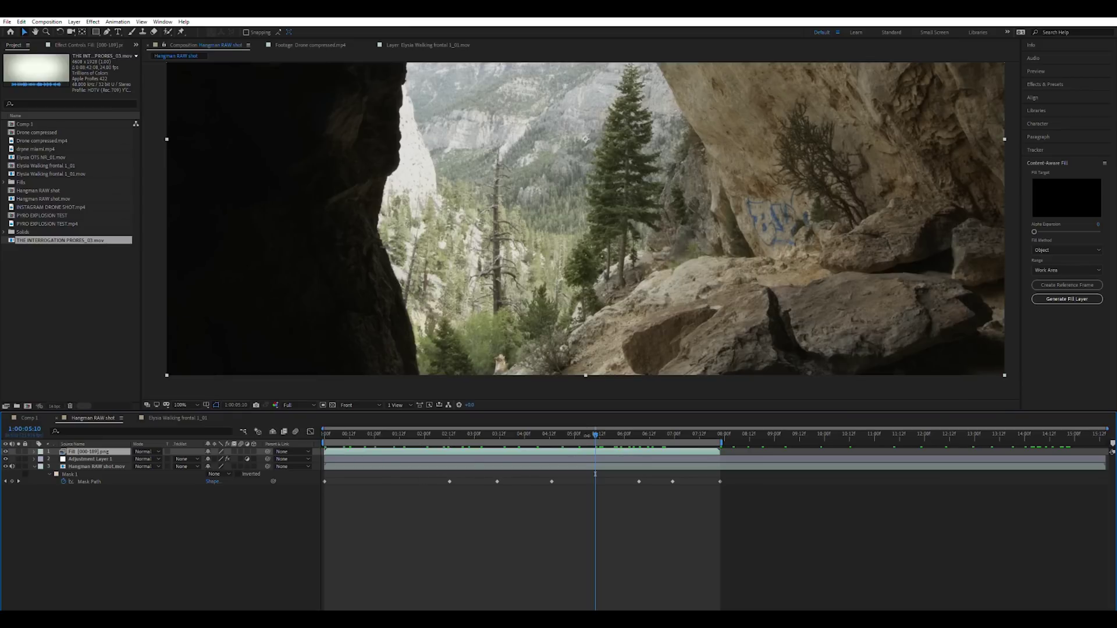
{"action": "left_click_drag", "start_coordinate": [590, 435], "coordinate": [312, 453]}
{"action": "left_click", "coordinate": [85, 482]}
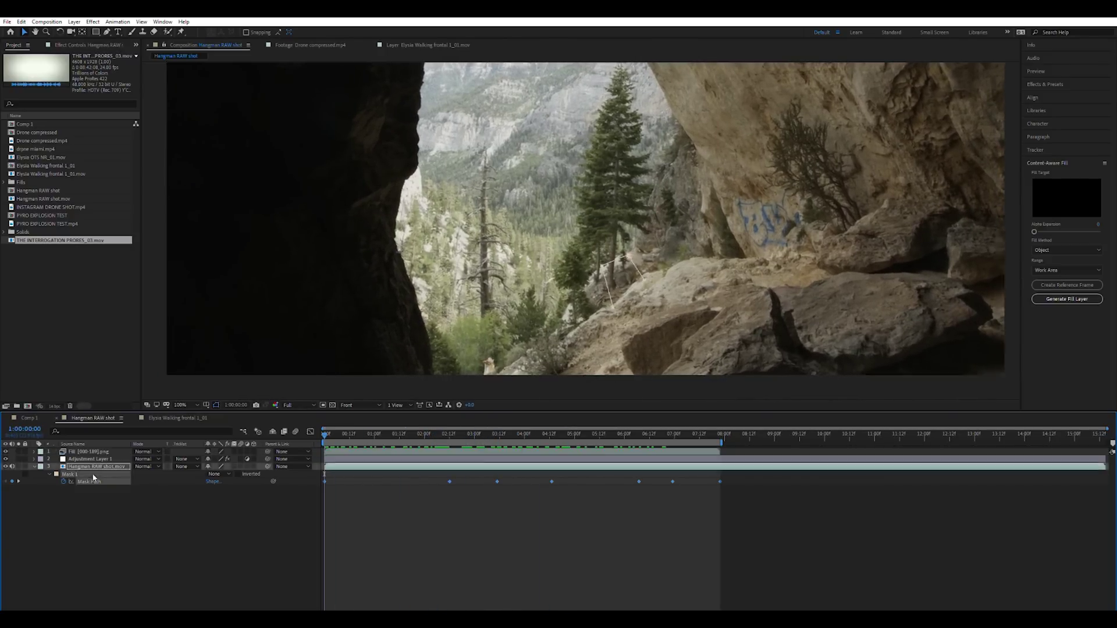
{"action": "left_click", "coordinate": [195, 417]}
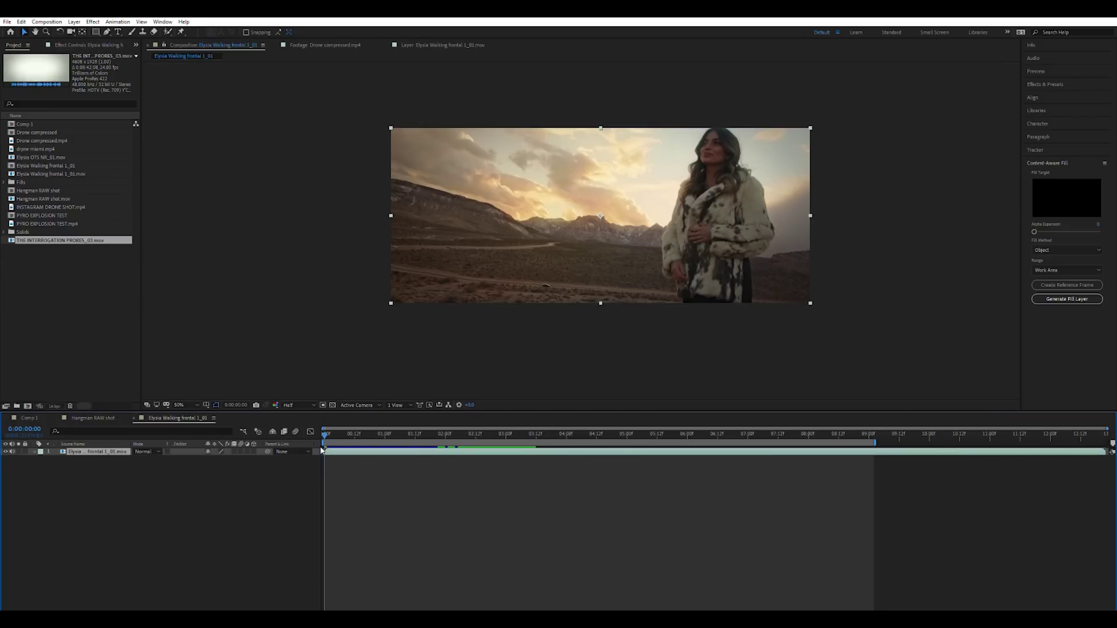
{"action": "left_click_drag", "start_coordinate": [336, 430], "coordinate": [519, 452]}
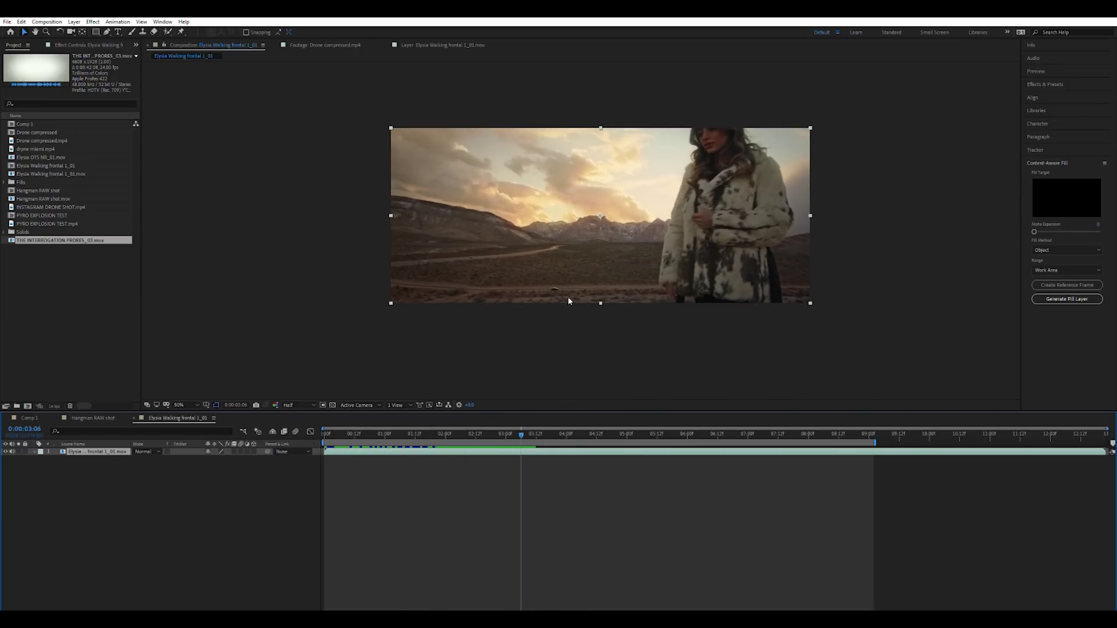
{"action": "key", "text": "period"}
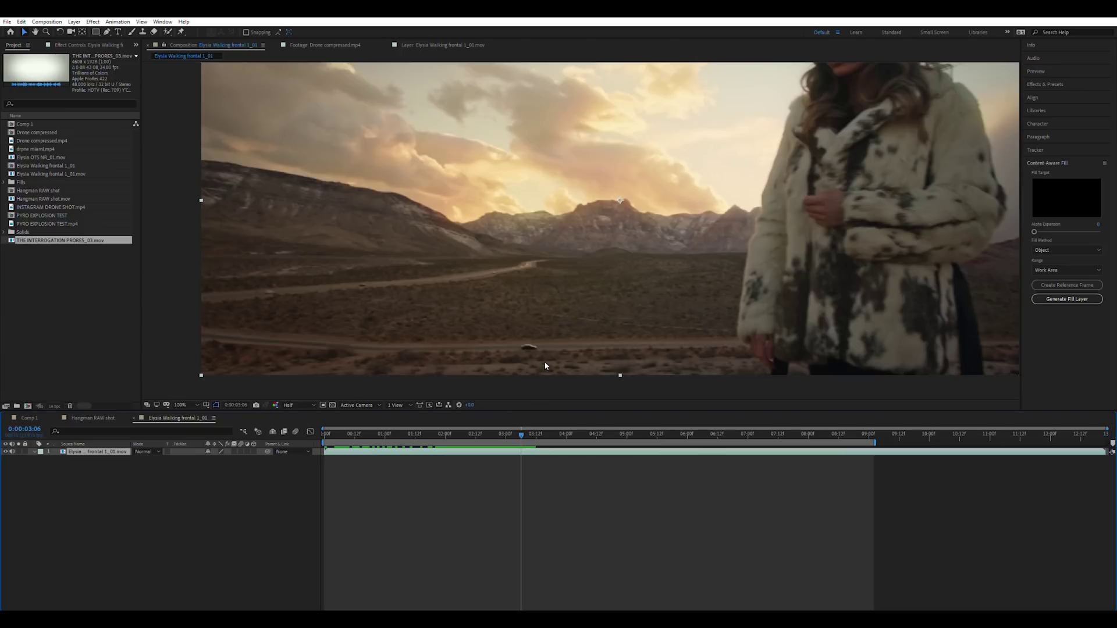
{"action": "key", "text": "comma"}
{"action": "left_click_drag", "start_coordinate": [521, 433], "coordinate": [302, 455]}
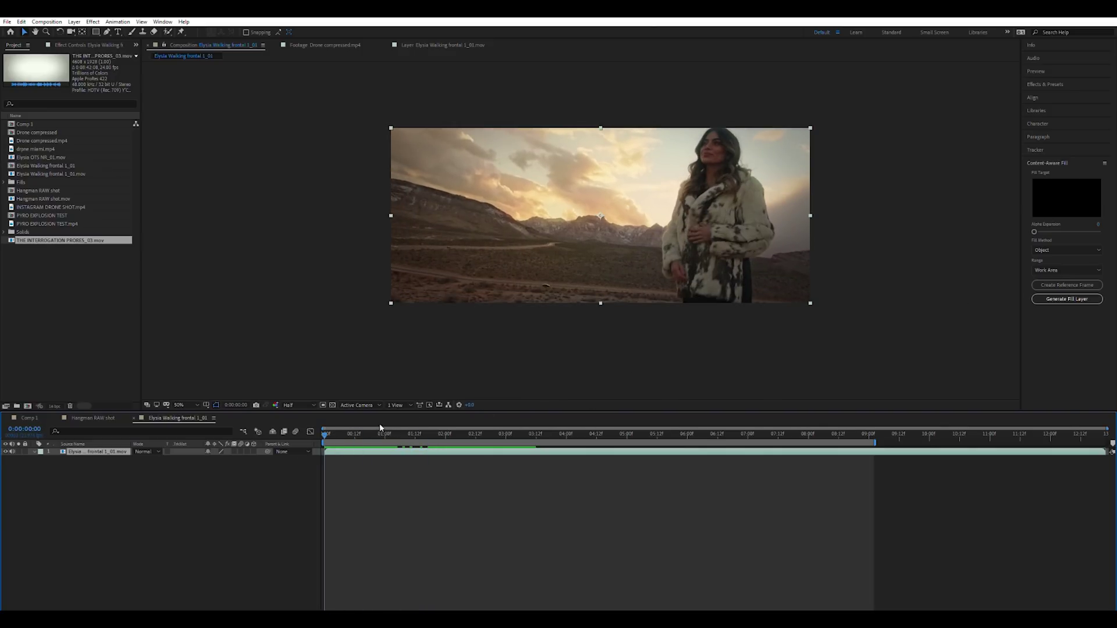
- Draw a closed four-point Pen mask around the small car on the desert footage layer
{"action": "scroll", "coordinate": [588, 266], "scroll_direction": "up", "scroll_amount": 2}
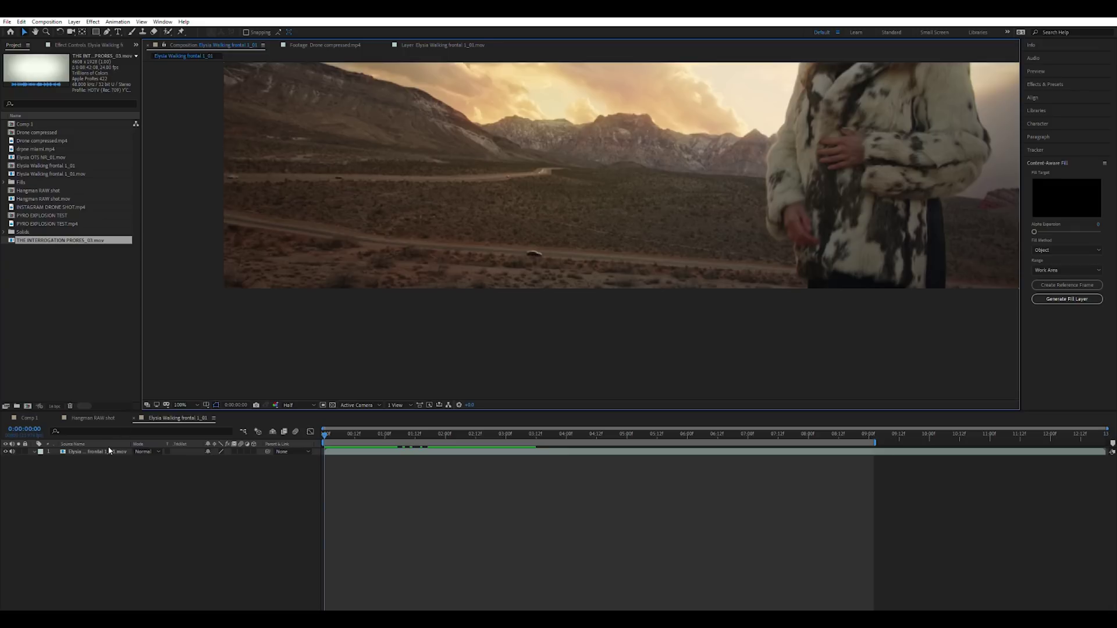
{"action": "left_click", "coordinate": [110, 451]}
{"action": "key", "text": "g"}
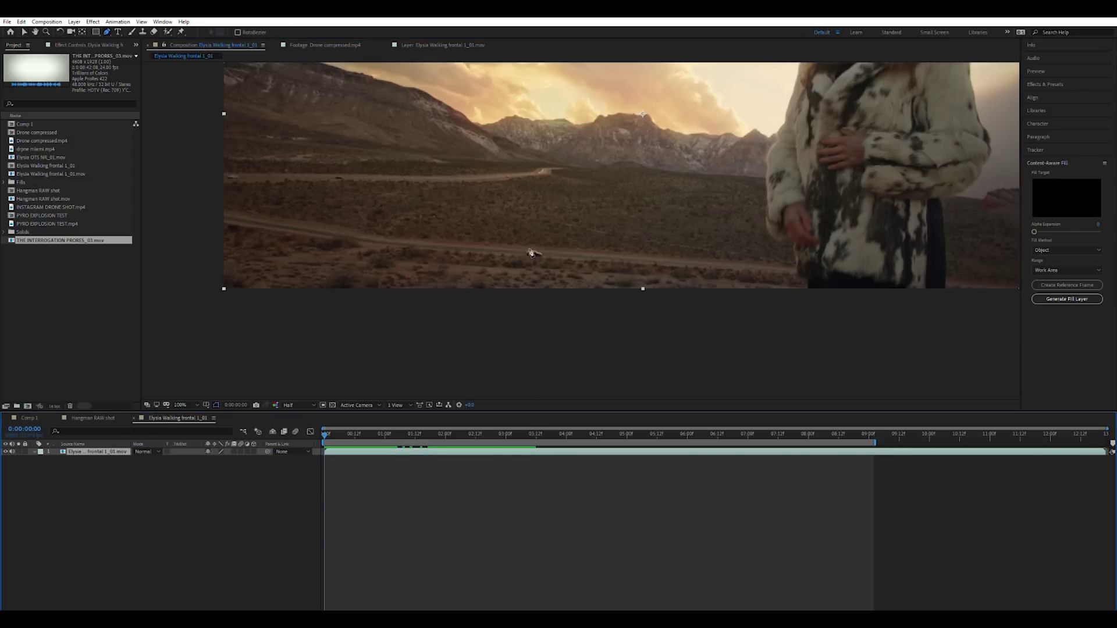
{"action": "scroll", "coordinate": [529, 250], "scroll_direction": "up", "scroll_amount": 1}
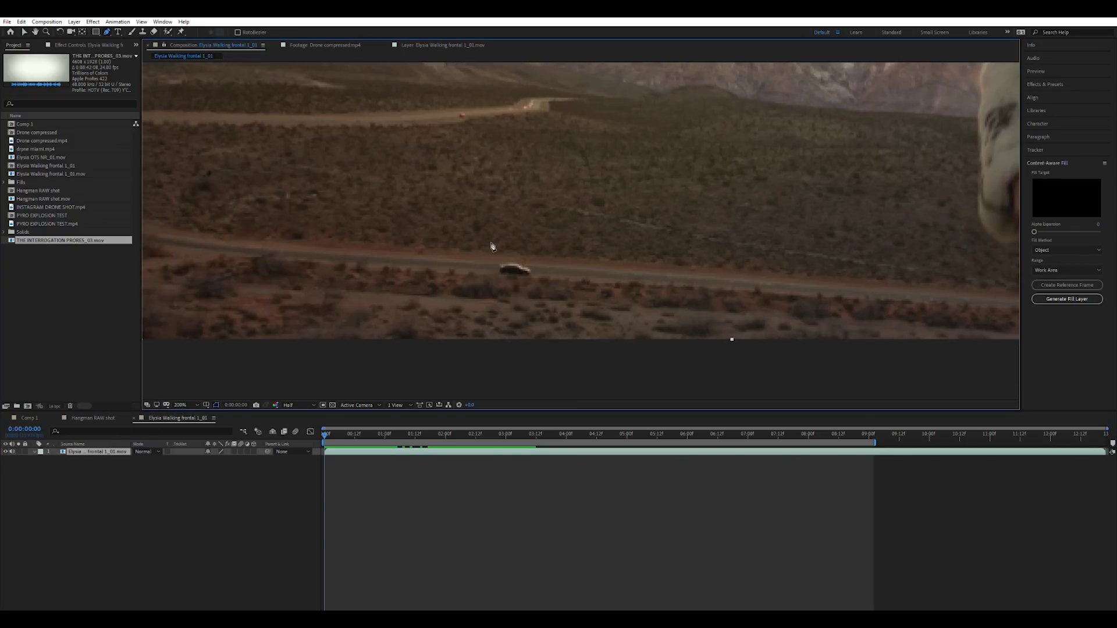
{"action": "left_click", "coordinate": [488, 249]}
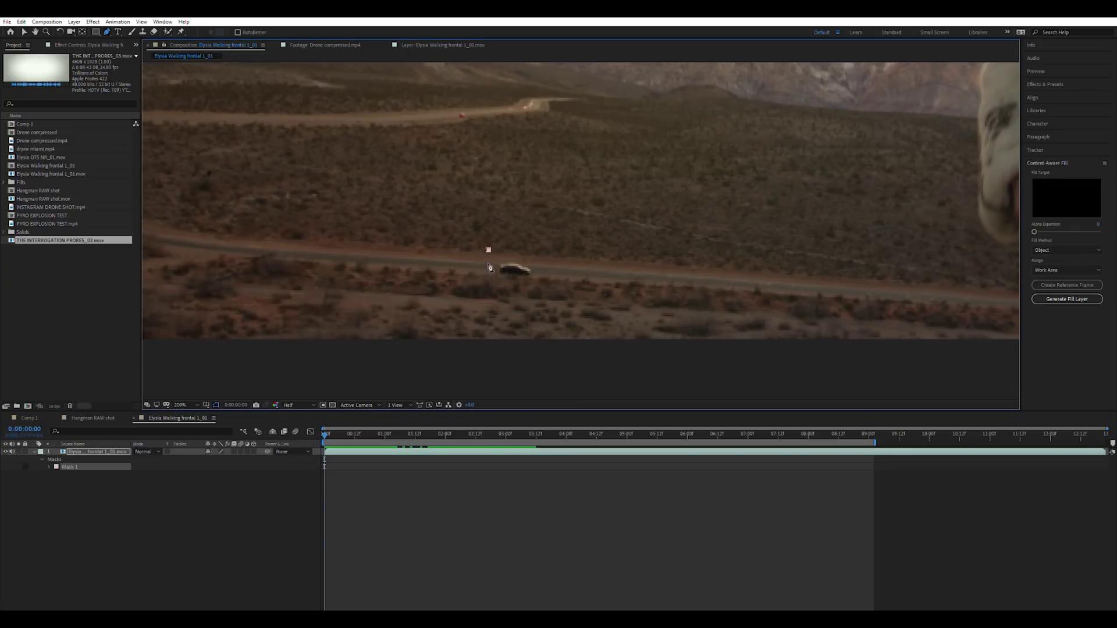
{"action": "left_click", "coordinate": [490, 282]}
{"action": "left_click", "coordinate": [539, 283]}
{"action": "left_click", "coordinate": [542, 247]}
{"action": "left_click", "coordinate": [489, 247]}
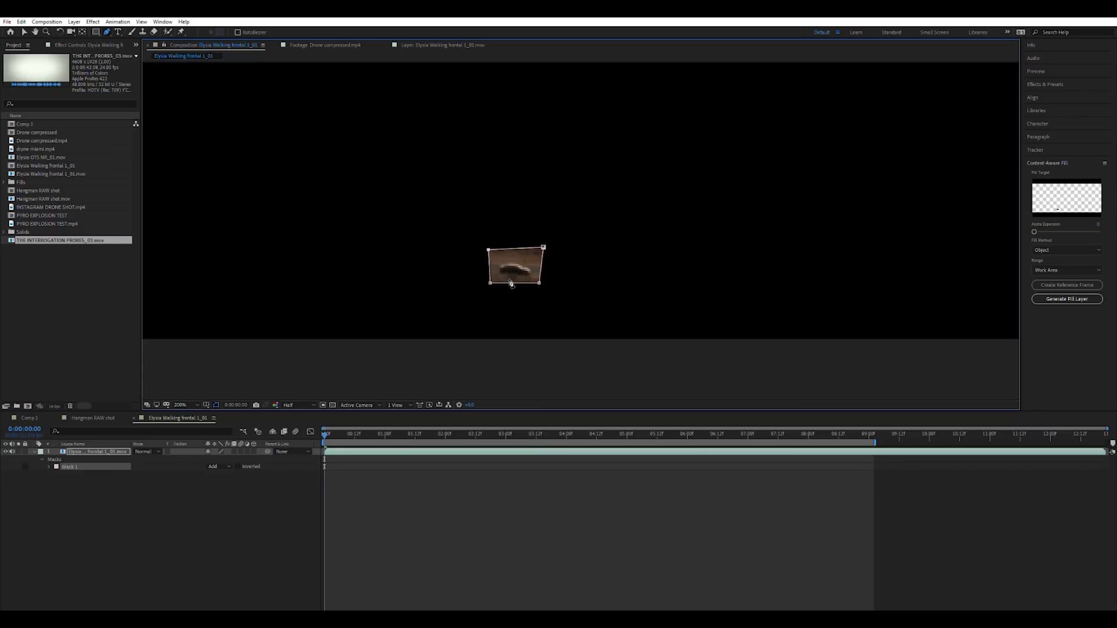
{"action": "key", "text": "v"}
{"action": "left_click", "coordinate": [513, 265]}
{"action": "left_click", "coordinate": [227, 462]}
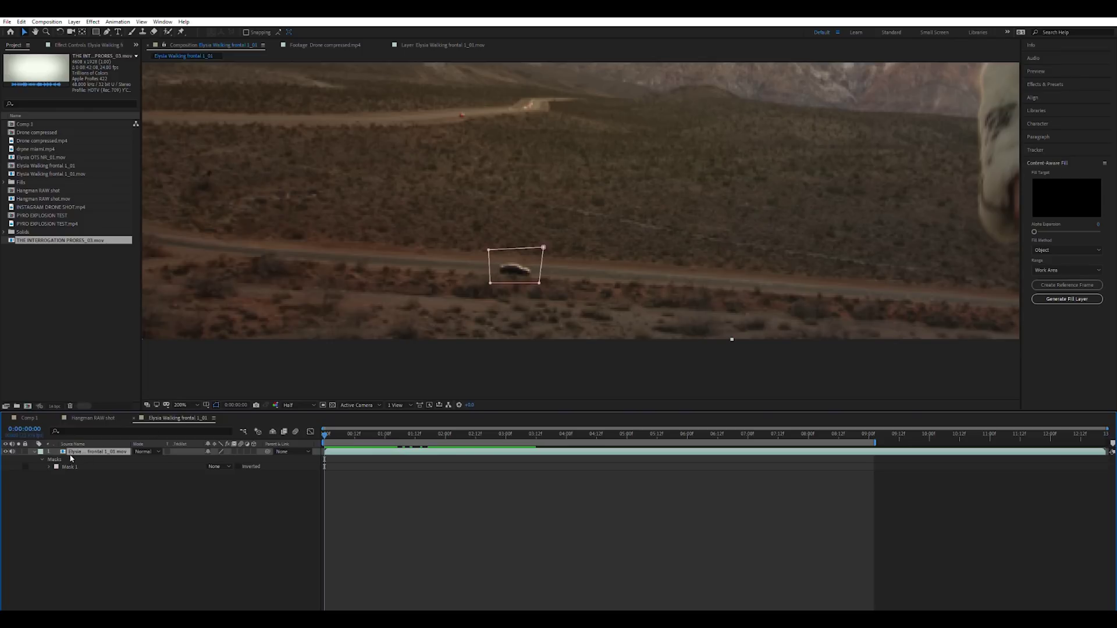
- Track Mask 1 forward with Position, Scale & Rotation, then review it and zoom out
{"action": "left_click", "coordinate": [70, 453]}
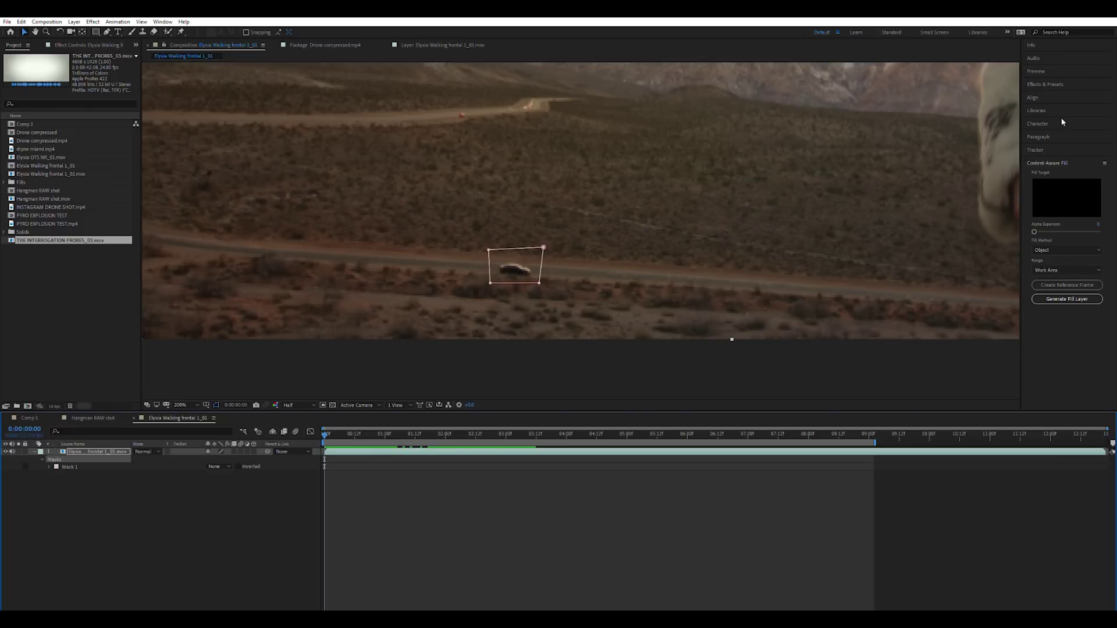
{"action": "left_click", "coordinate": [1045, 148]}
{"action": "left_click", "coordinate": [70, 466]}
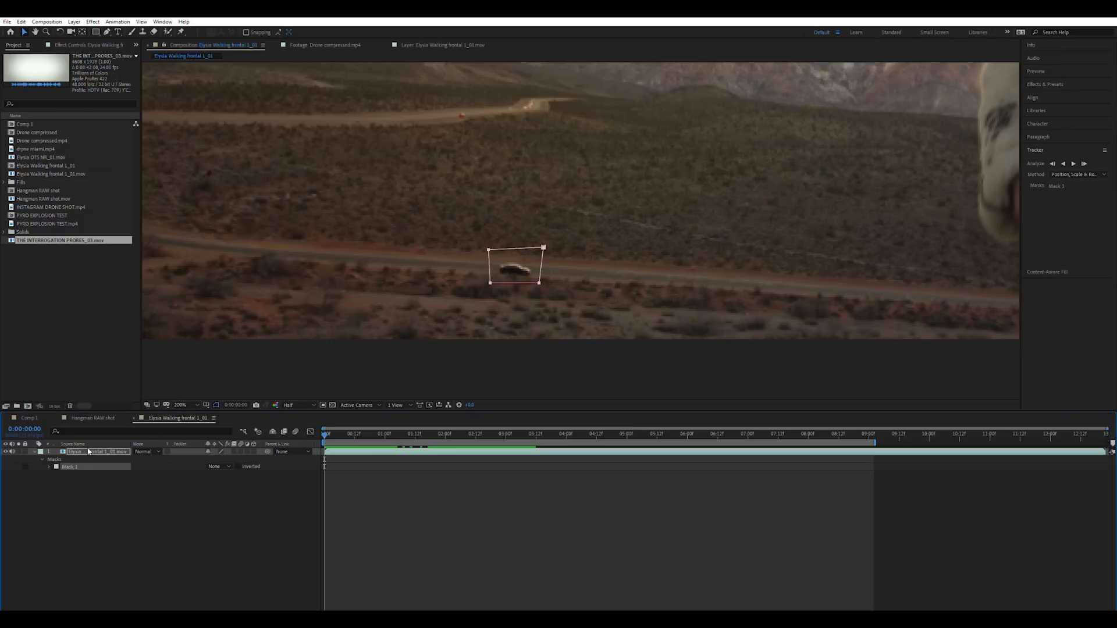
{"action": "left_click", "coordinate": [89, 451]}
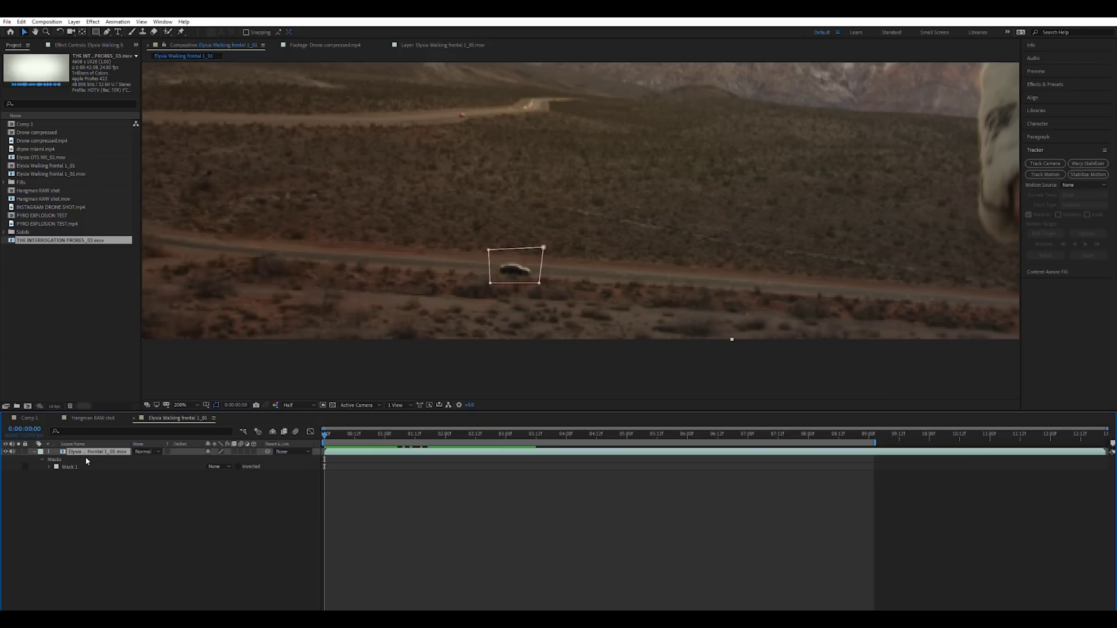
{"action": "left_click", "coordinate": [70, 466]}
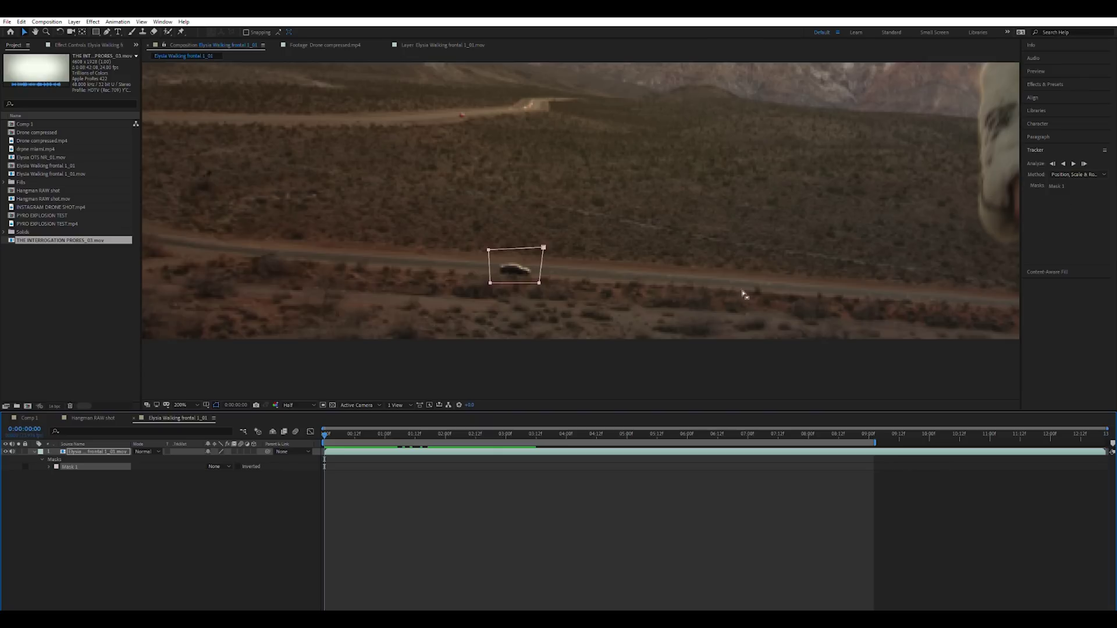
{"action": "left_click", "coordinate": [1073, 159]}
{"action": "left_click", "coordinate": [1073, 161]}
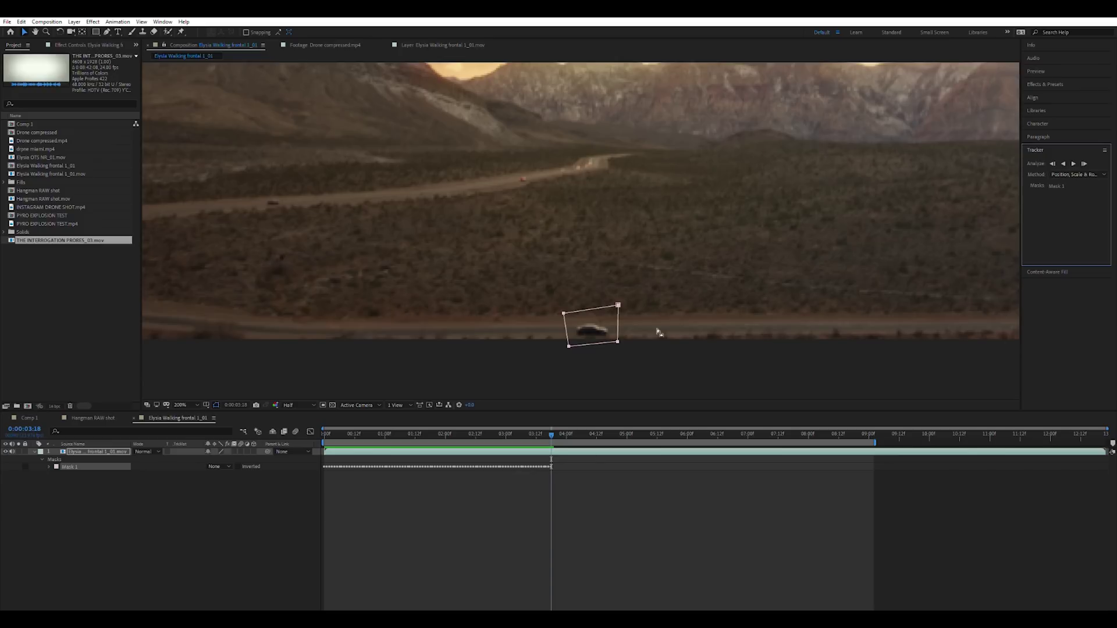
{"action": "left_click_drag", "start_coordinate": [549, 428], "coordinate": [324, 433]}
{"action": "key", "text": "comma"}
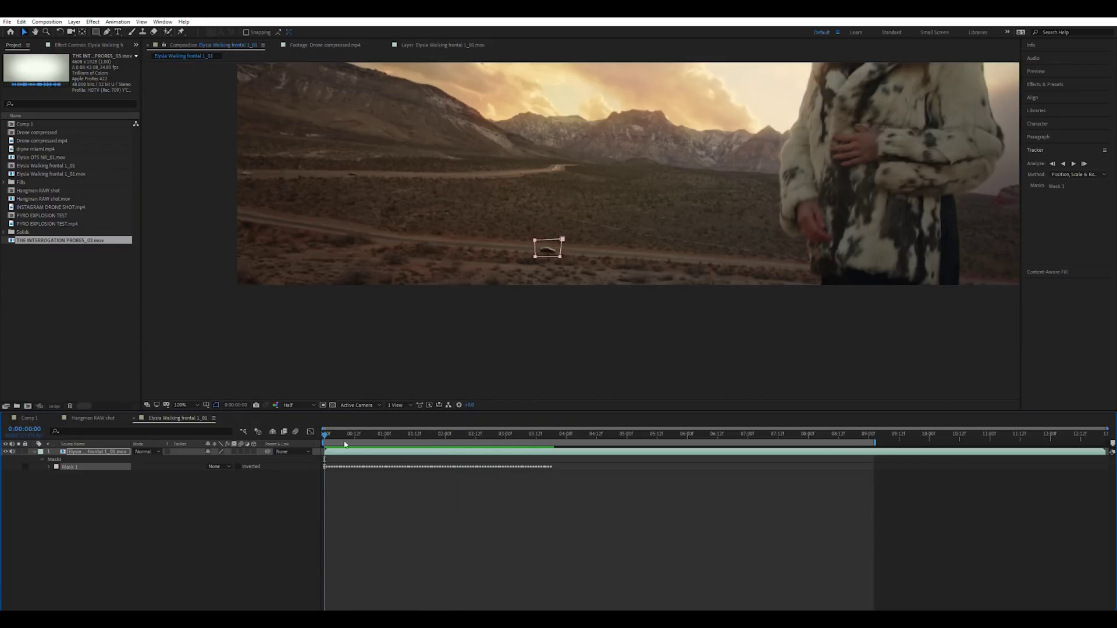
- Check the car mask follows the car, then switch Mask 1 from None to Subtract
{"action": "left_click_drag", "start_coordinate": [333, 431], "coordinate": [395, 433]}
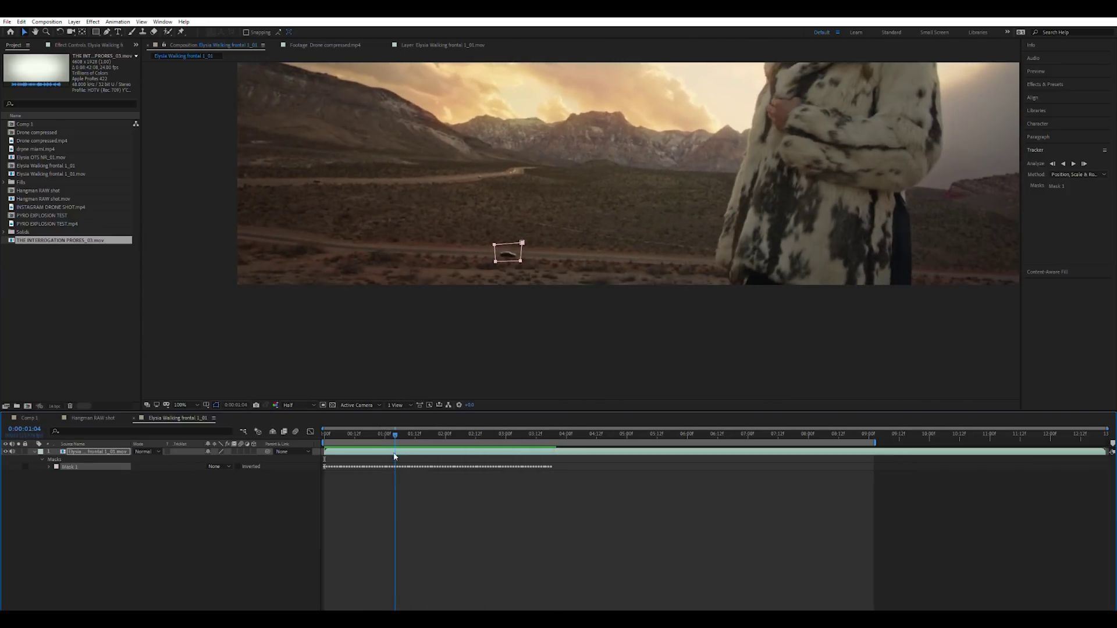
{"action": "left_click", "coordinate": [400, 488]}
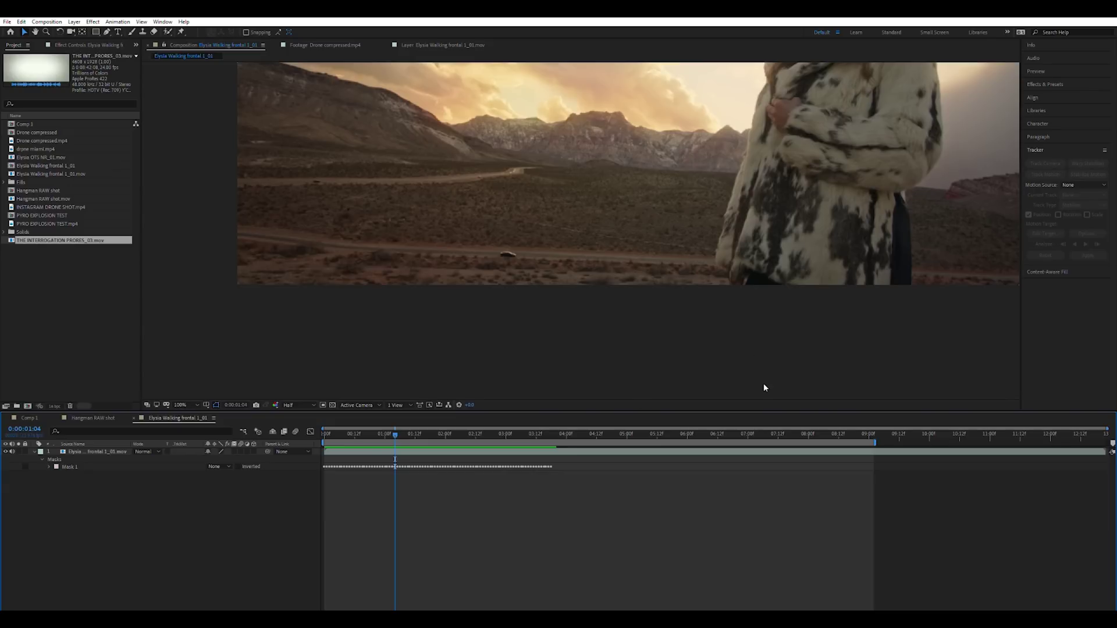
{"action": "left_click_drag", "start_coordinate": [395, 433], "coordinate": [340, 433]}
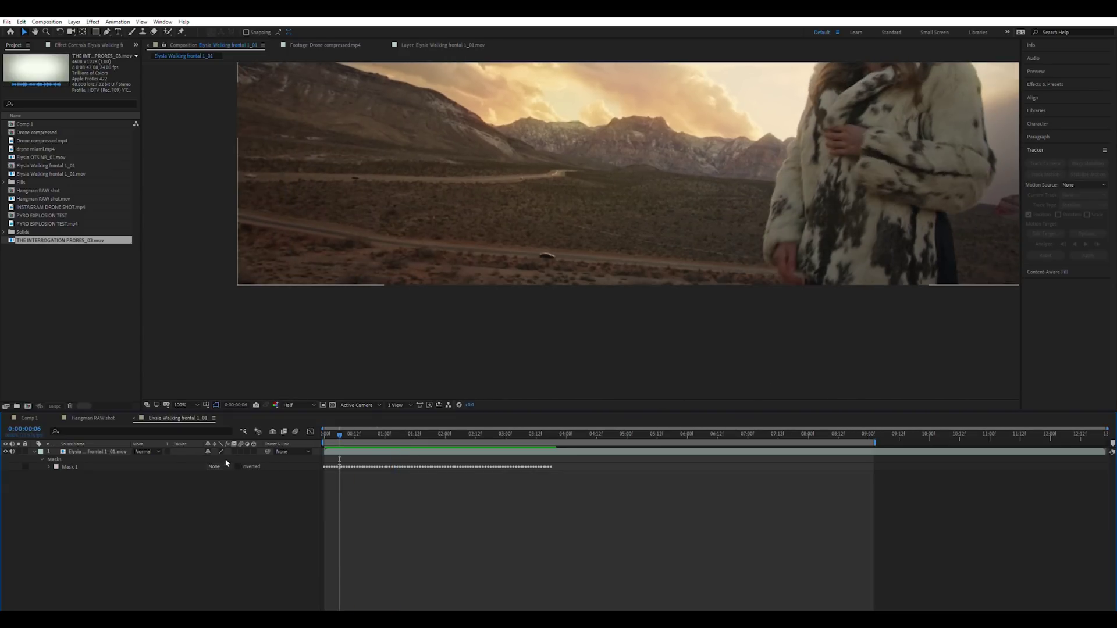
{"action": "left_click", "coordinate": [219, 466]}
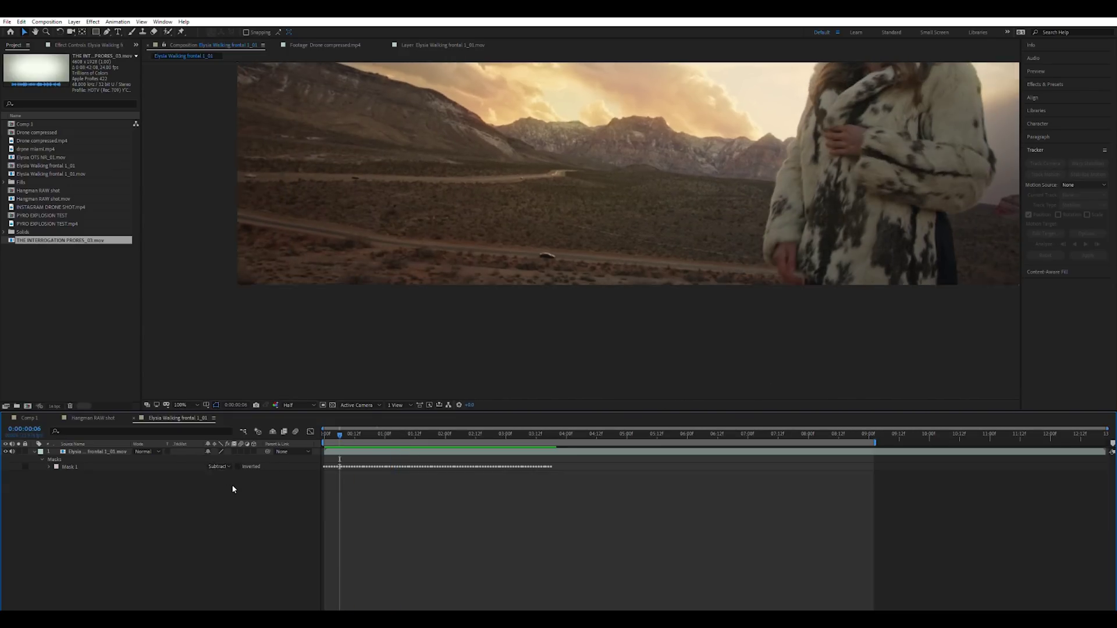
{"action": "left_click", "coordinate": [231, 487]}
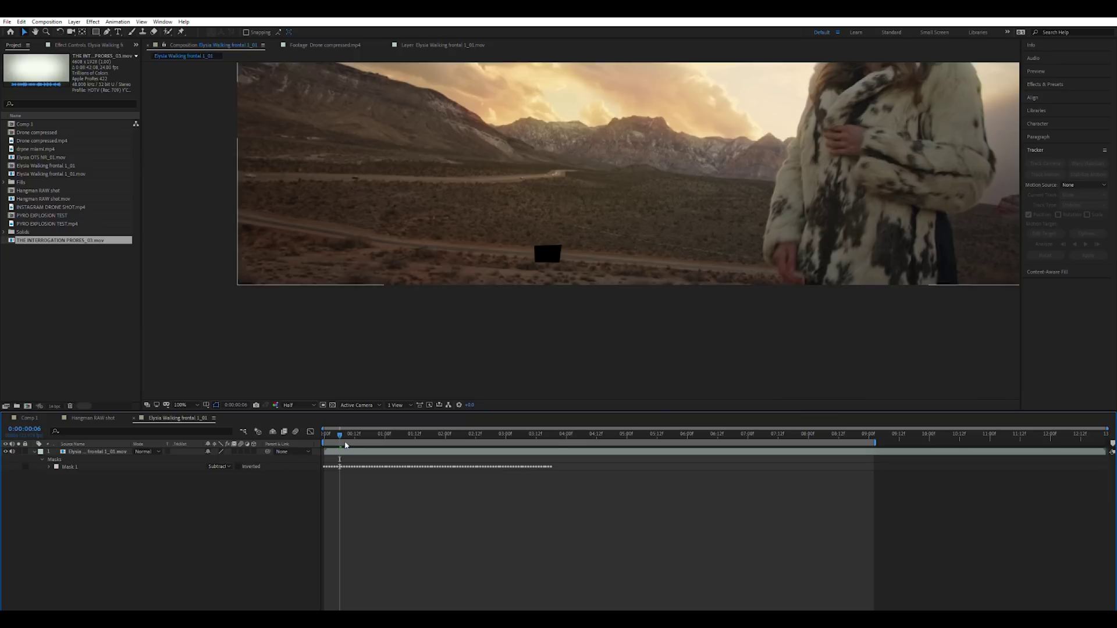
{"action": "left_click", "coordinate": [102, 463]}
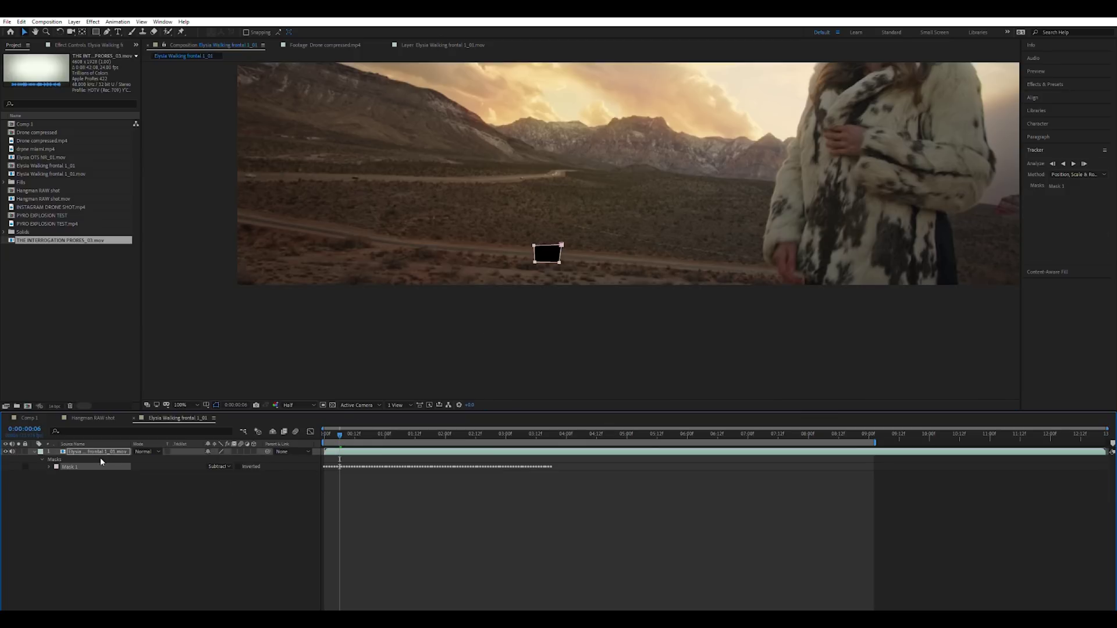
- Select the desert footage layer and bring up the Content-Aware Fill settings
{"action": "left_click", "coordinate": [1047, 271]}
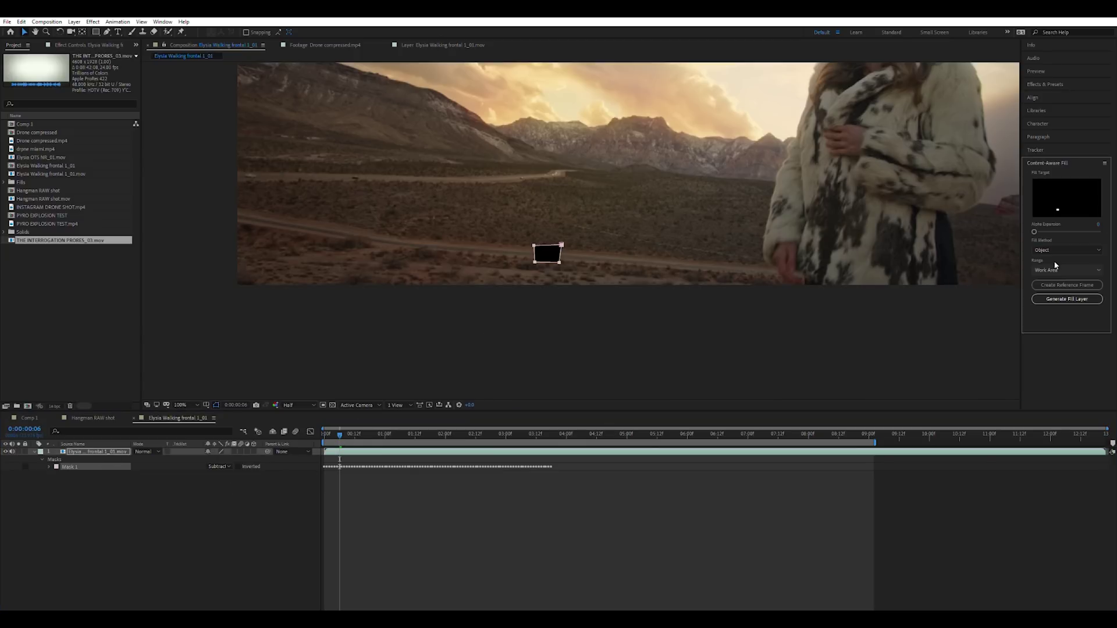
{"action": "left_click", "coordinate": [107, 525]}
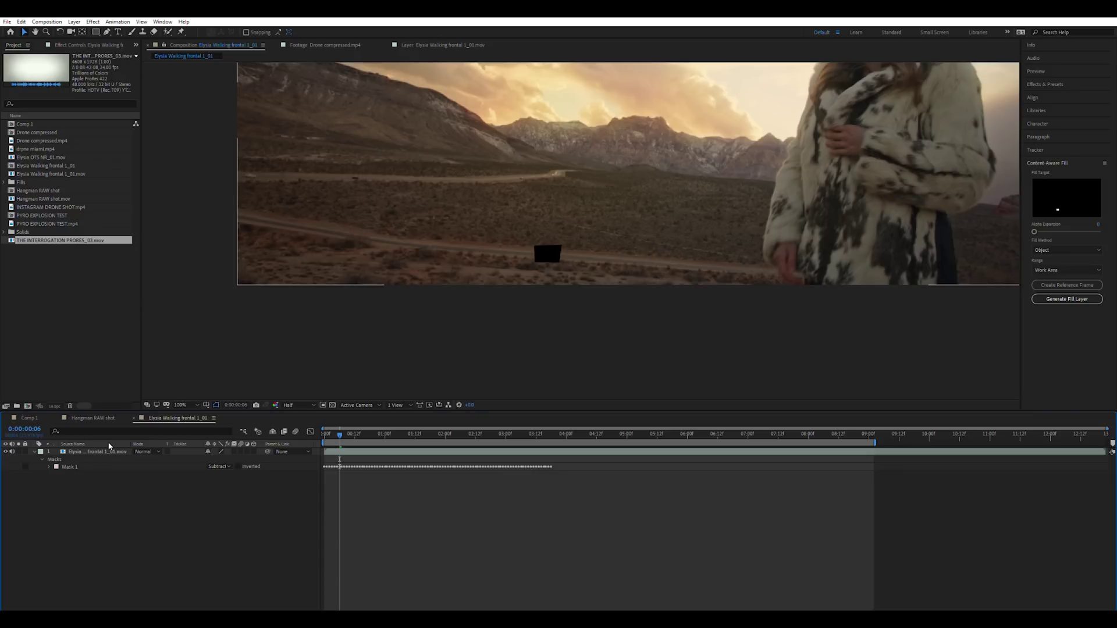
{"action": "left_click", "coordinate": [107, 453]}
{"action": "left_click", "coordinate": [1075, 246]}
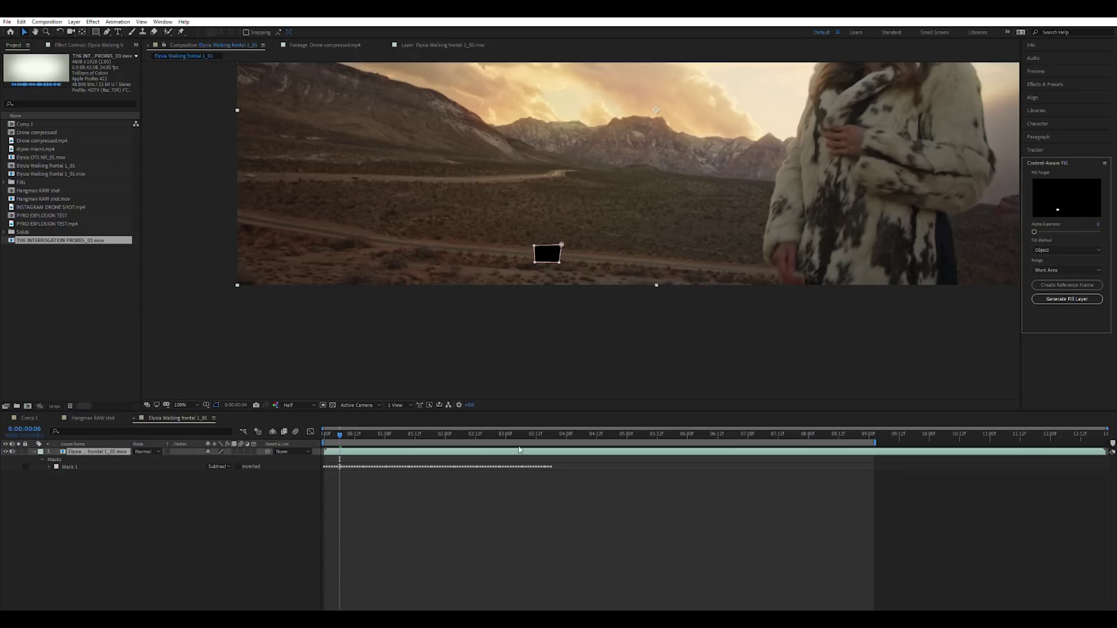
- End the work area at about 3:16 where the car tracking stops, then return to the first frame
{"action": "left_click_drag", "start_coordinate": [497, 430], "coordinate": [554, 447]}
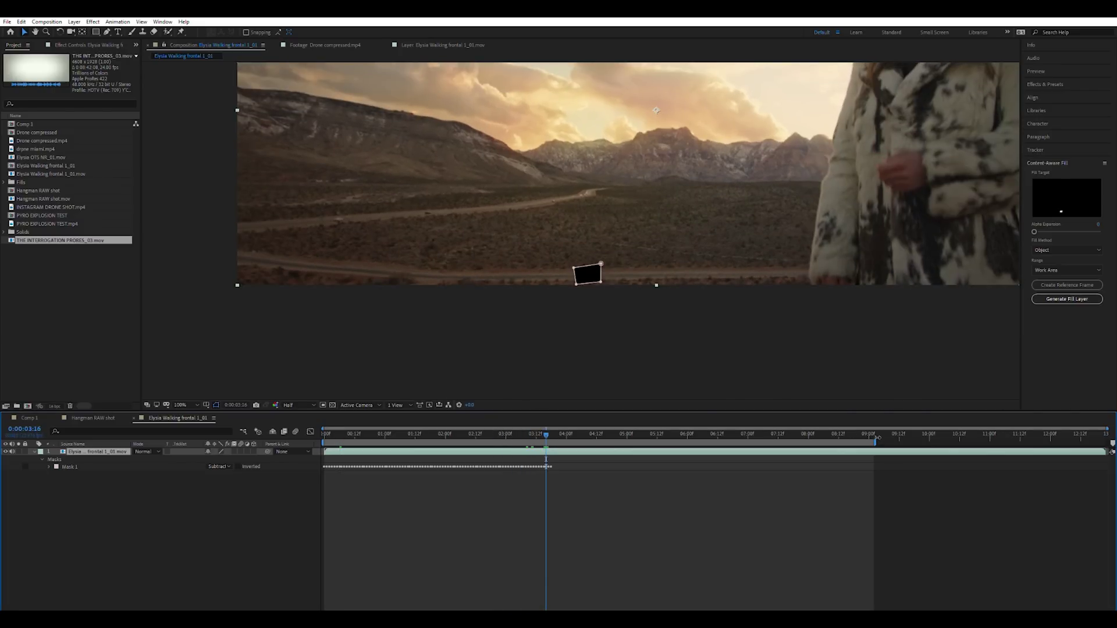
{"action": "left_click_drag", "start_coordinate": [876, 442], "coordinate": [553, 446]}
{"action": "key", "text": "Home"}
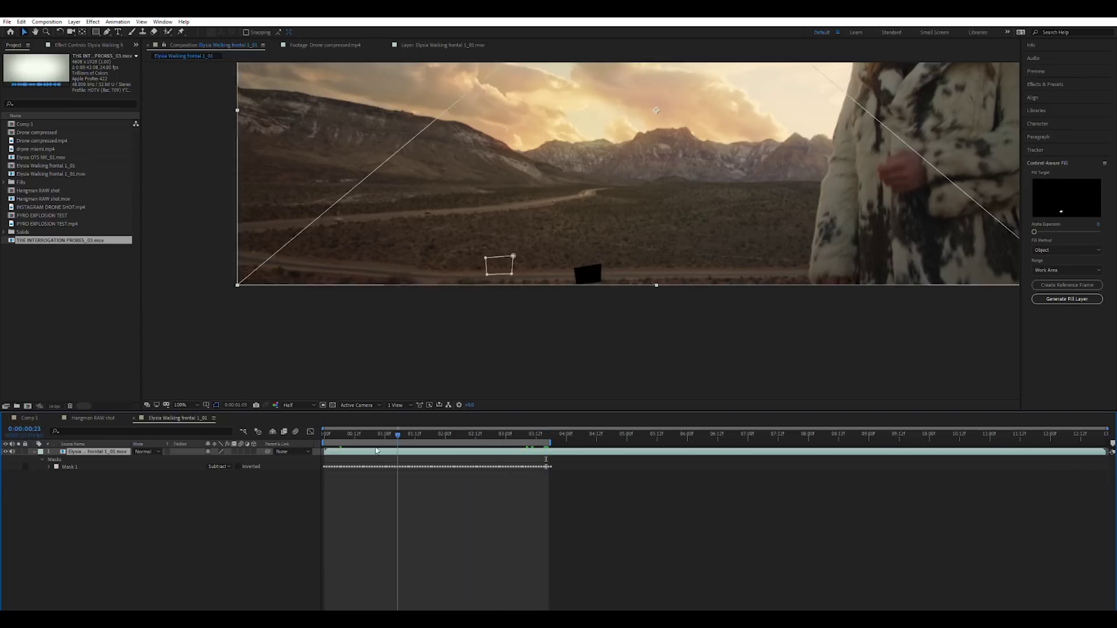
- Generate the Fill [000-88].png layer over the car's hole and zoom in to inspect the road
{"action": "left_click", "coordinate": [1080, 298]}
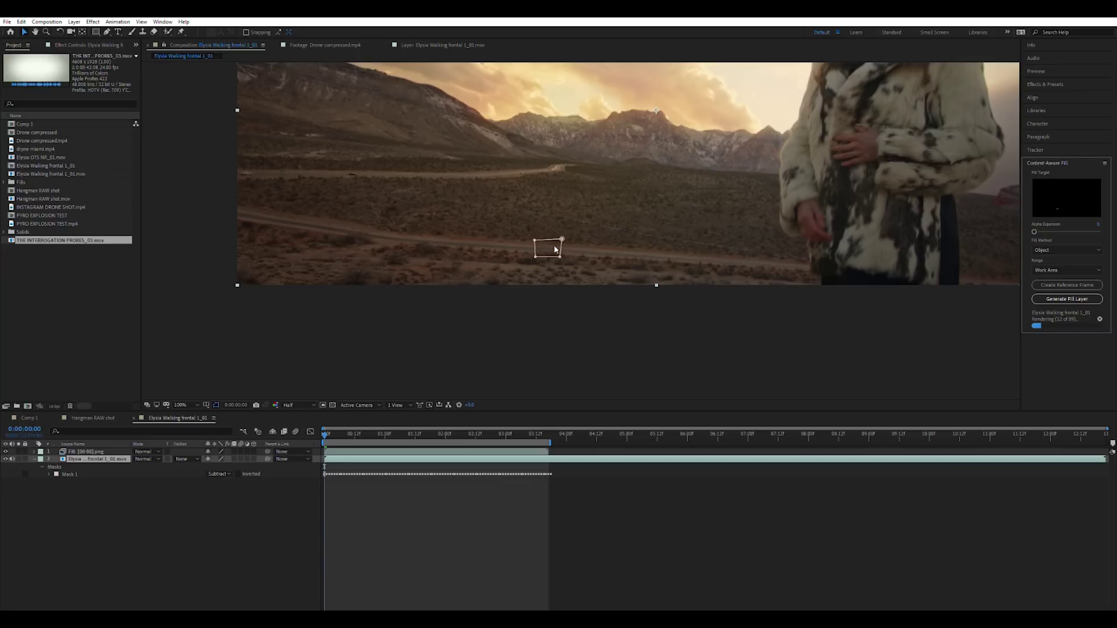
{"action": "key", "text": "period"}
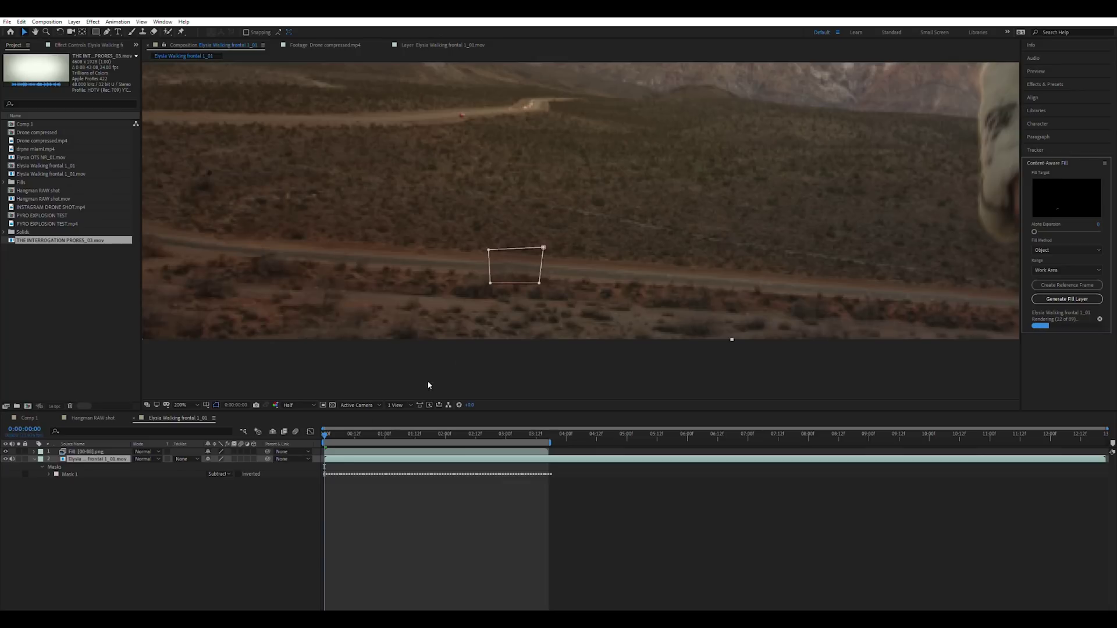
{"action": "key", "text": "period"}
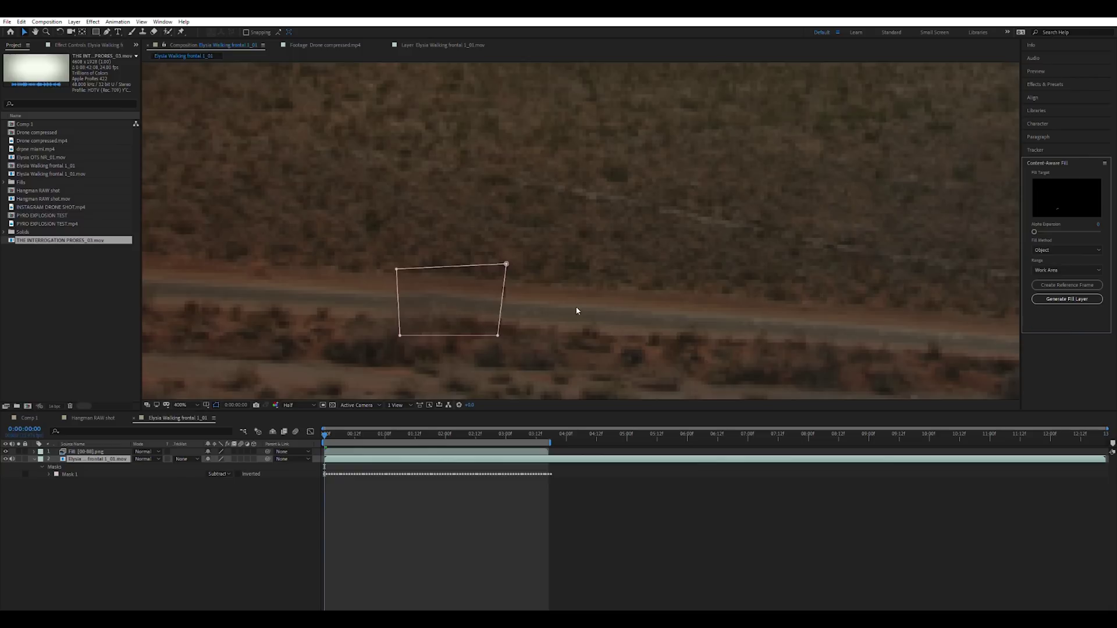
{"action": "key", "text": "comma"}
{"action": "key", "text": "comma"}
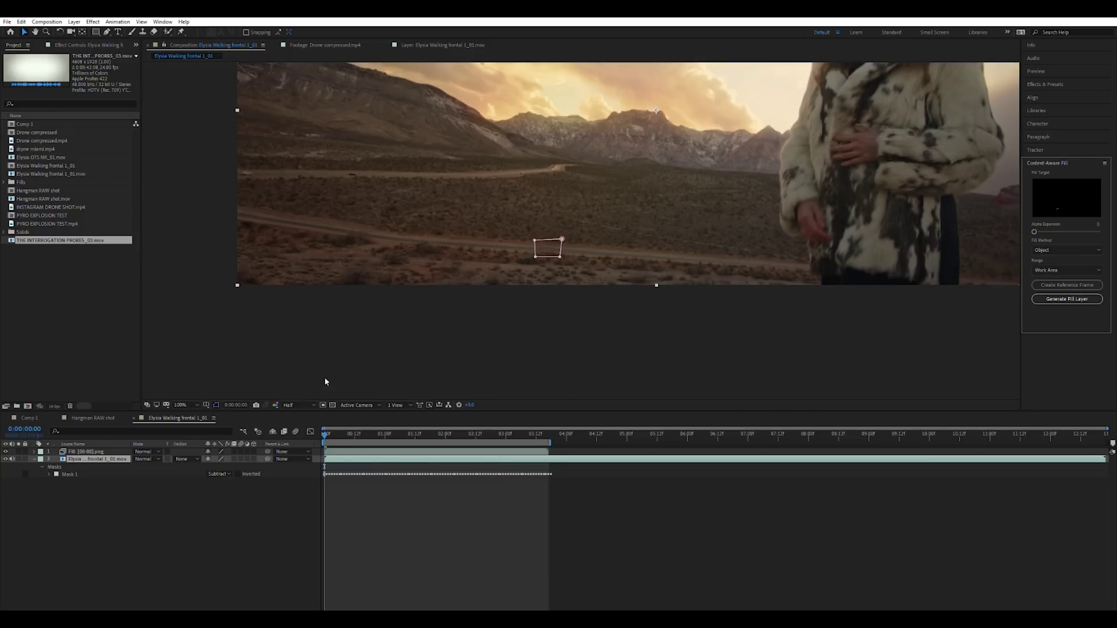
{"action": "key", "text": "alt+slash"}
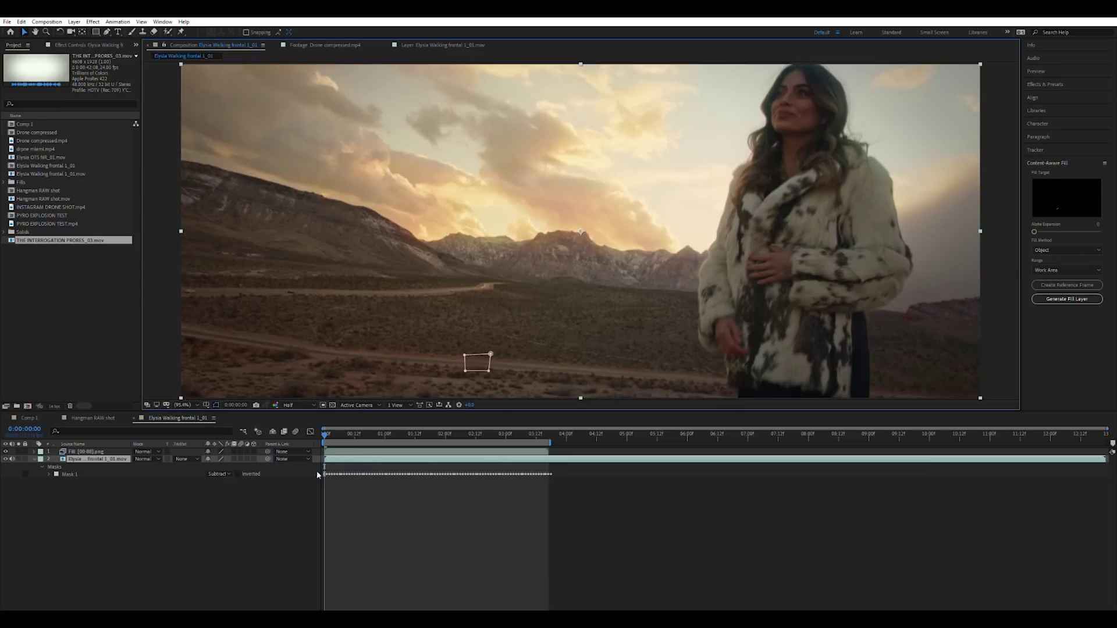